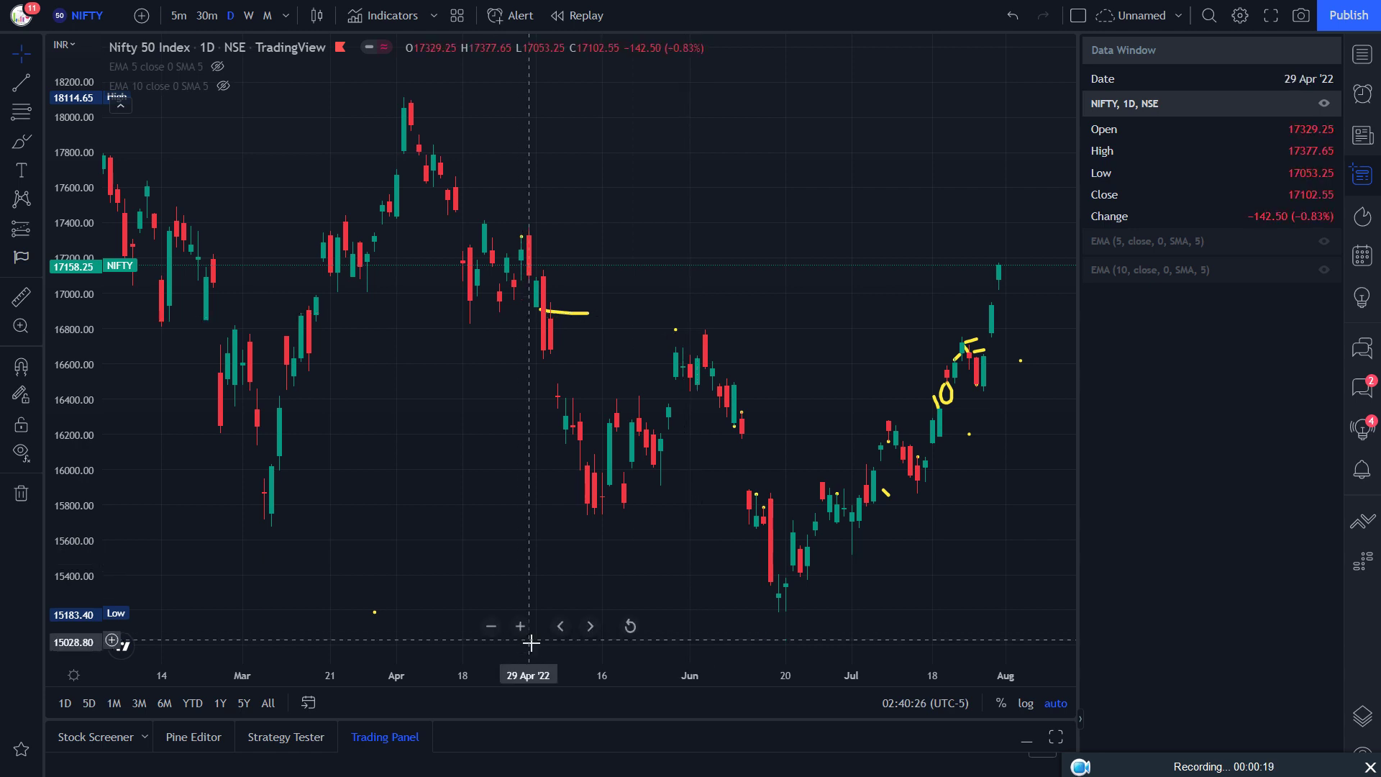
Zoom the NIFTY daily chart out two steps back to November and open the Indicators search
click(491, 629)
click(491, 628)
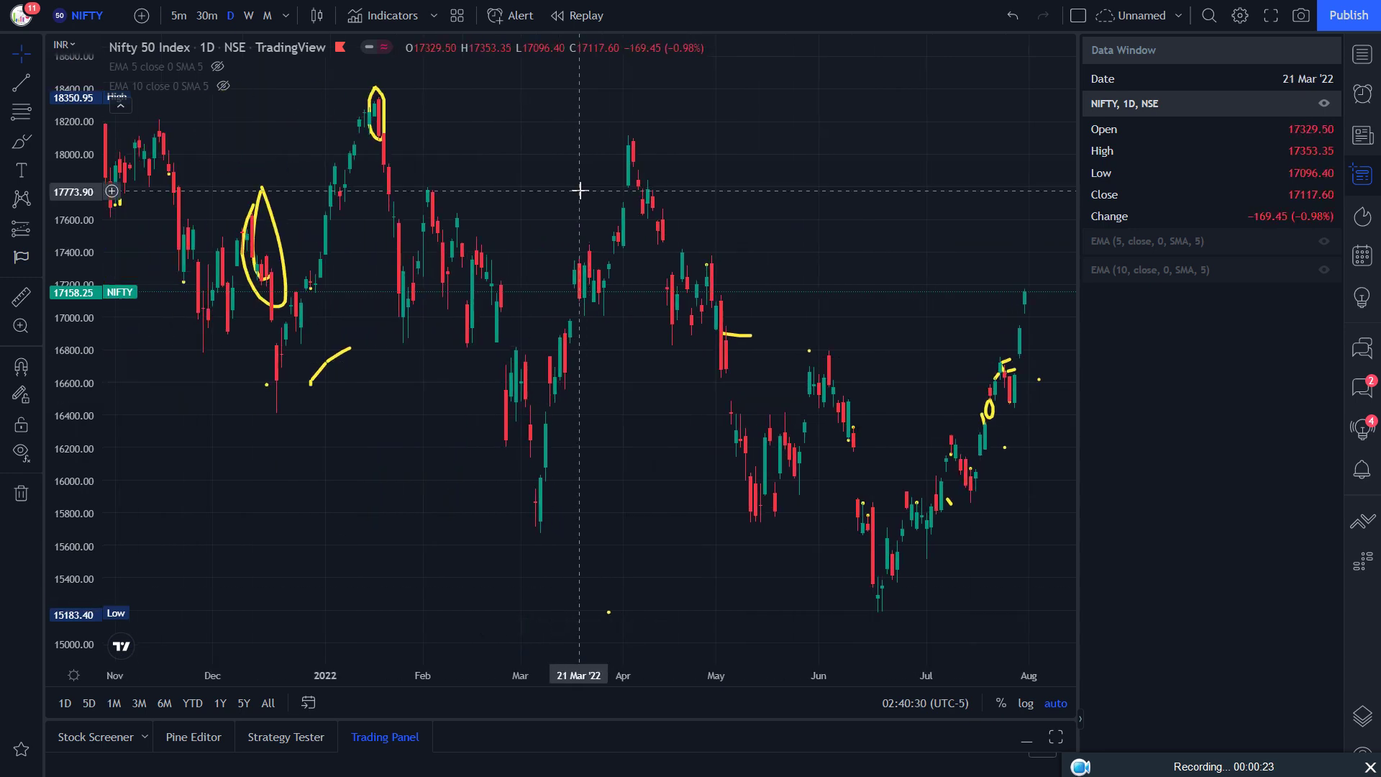
click(384, 16)
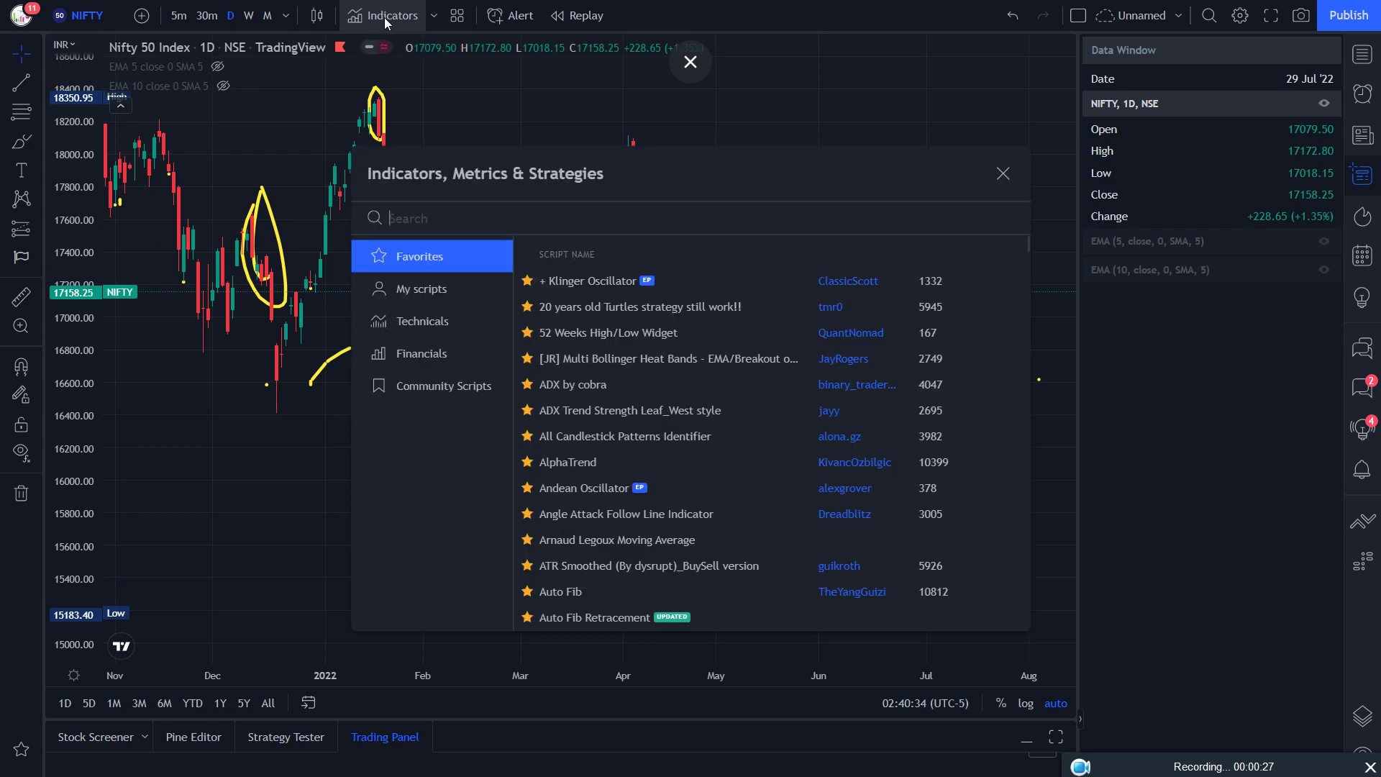
Search 'regr', add Linear Regression Channel to NIFTY, close the dialog and zoom in
text(regr)
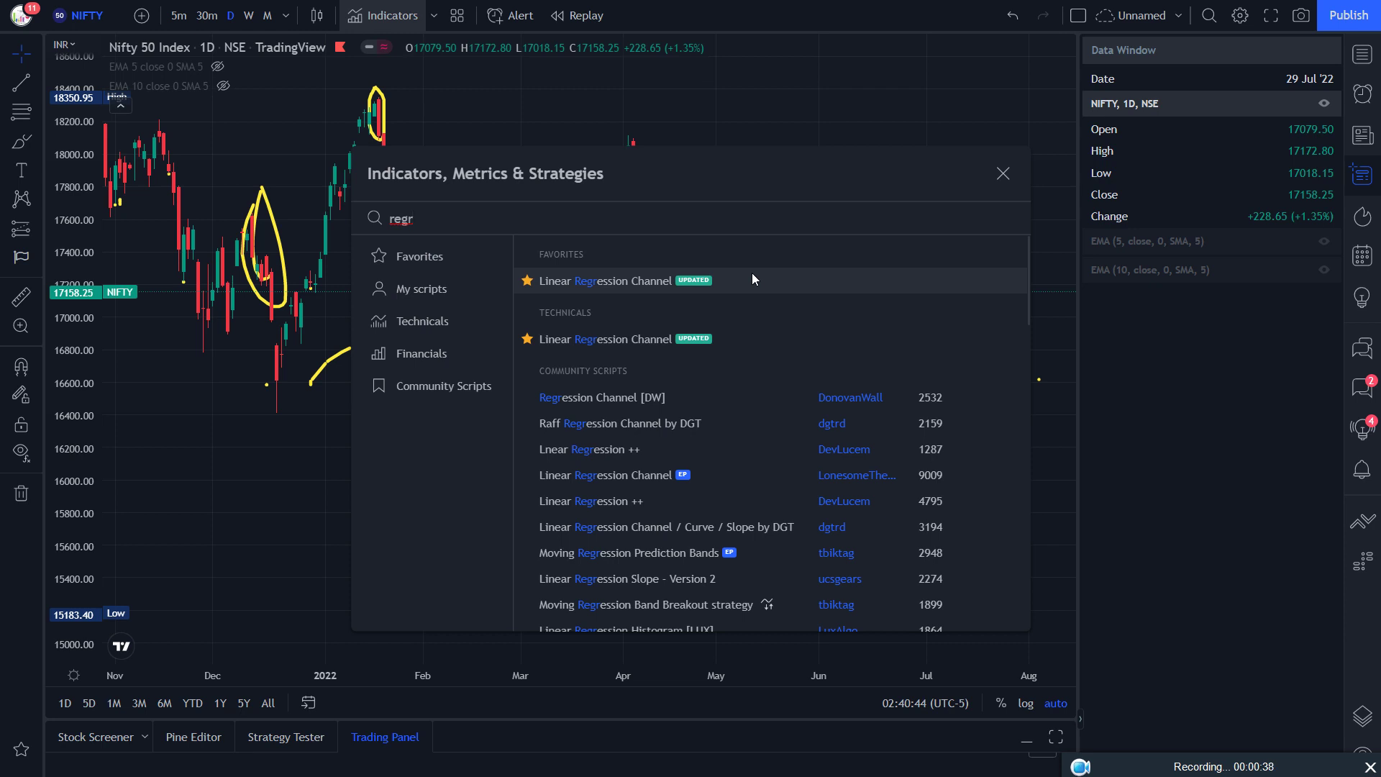
click(611, 284)
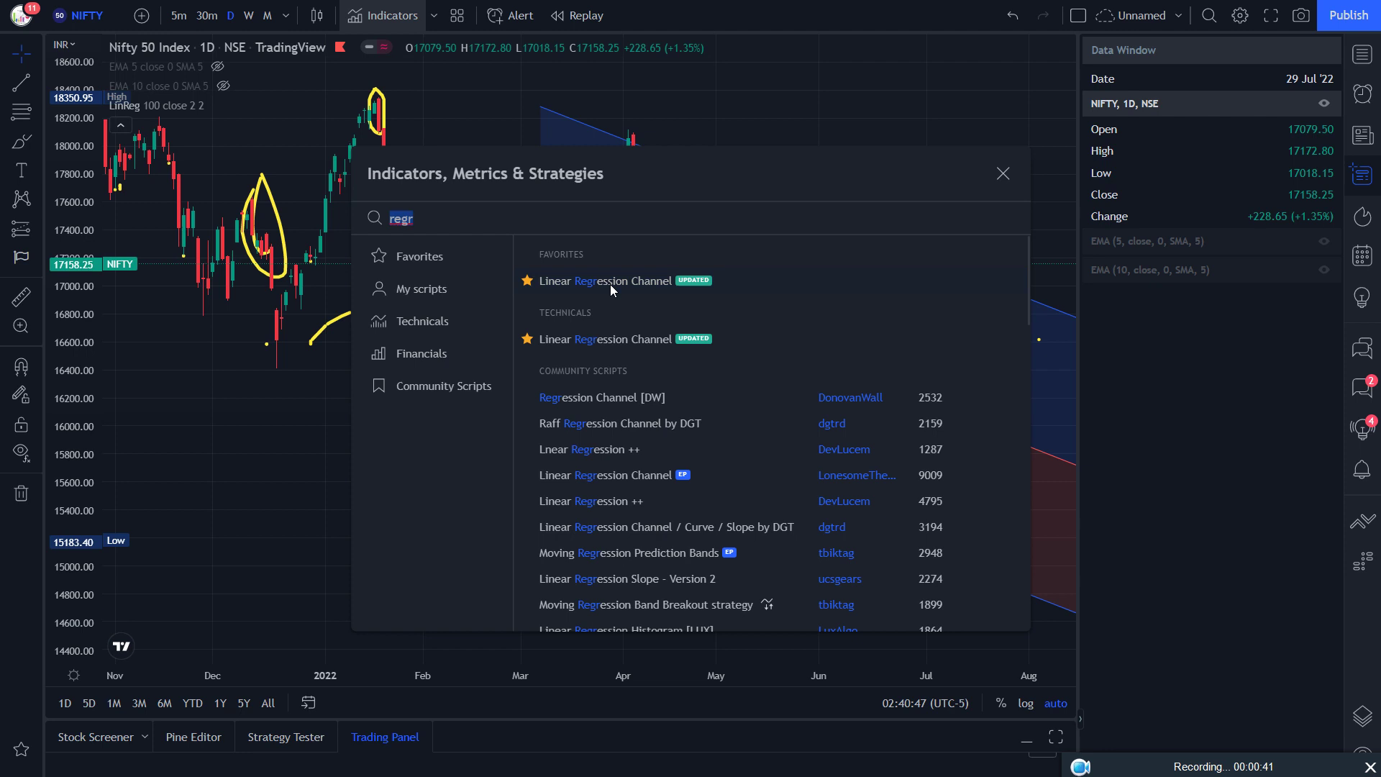
click(1002, 175)
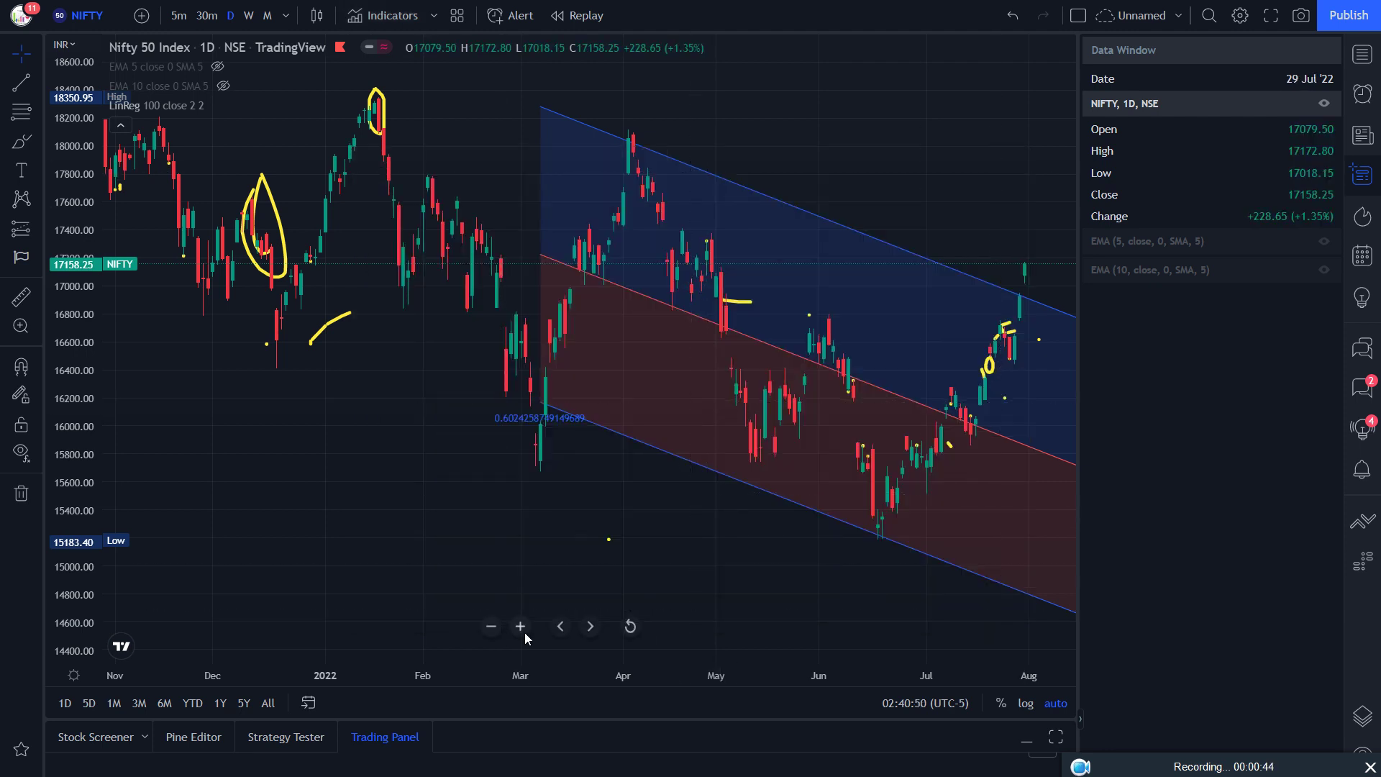
click(525, 632)
Change the LinReg channel Length from 100 to 25 and rezoom around the latest bars
click(525, 632)
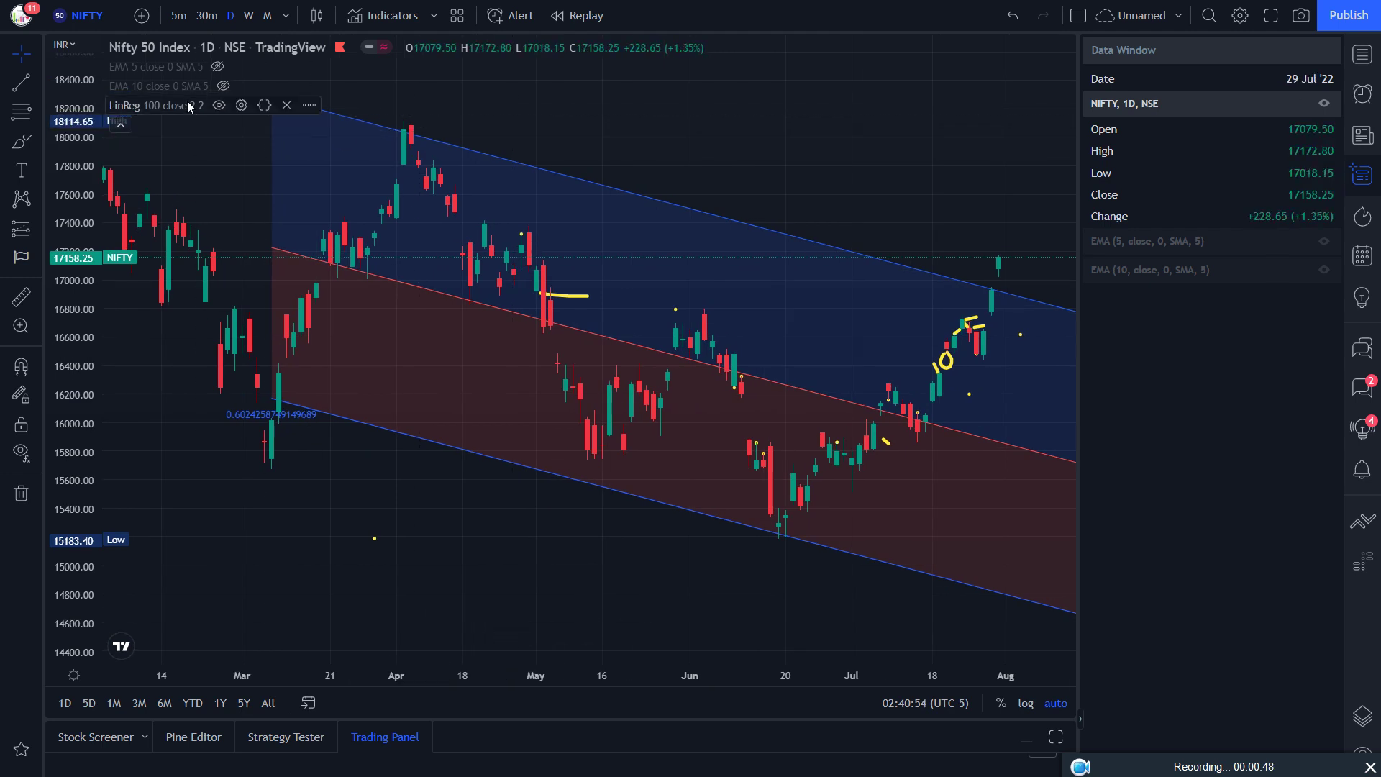
click(242, 106)
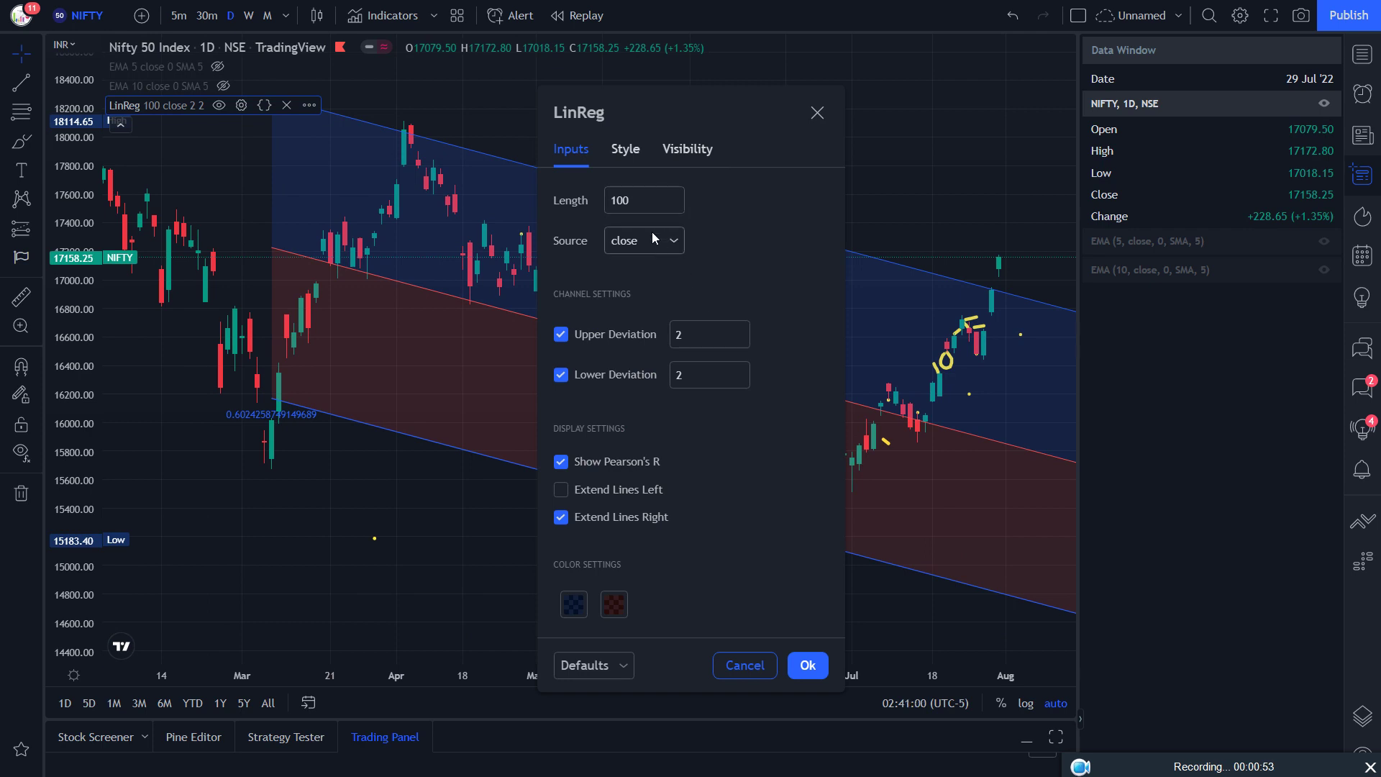
click(657, 200)
double_click(648, 201)
text(25)
click(807, 665)
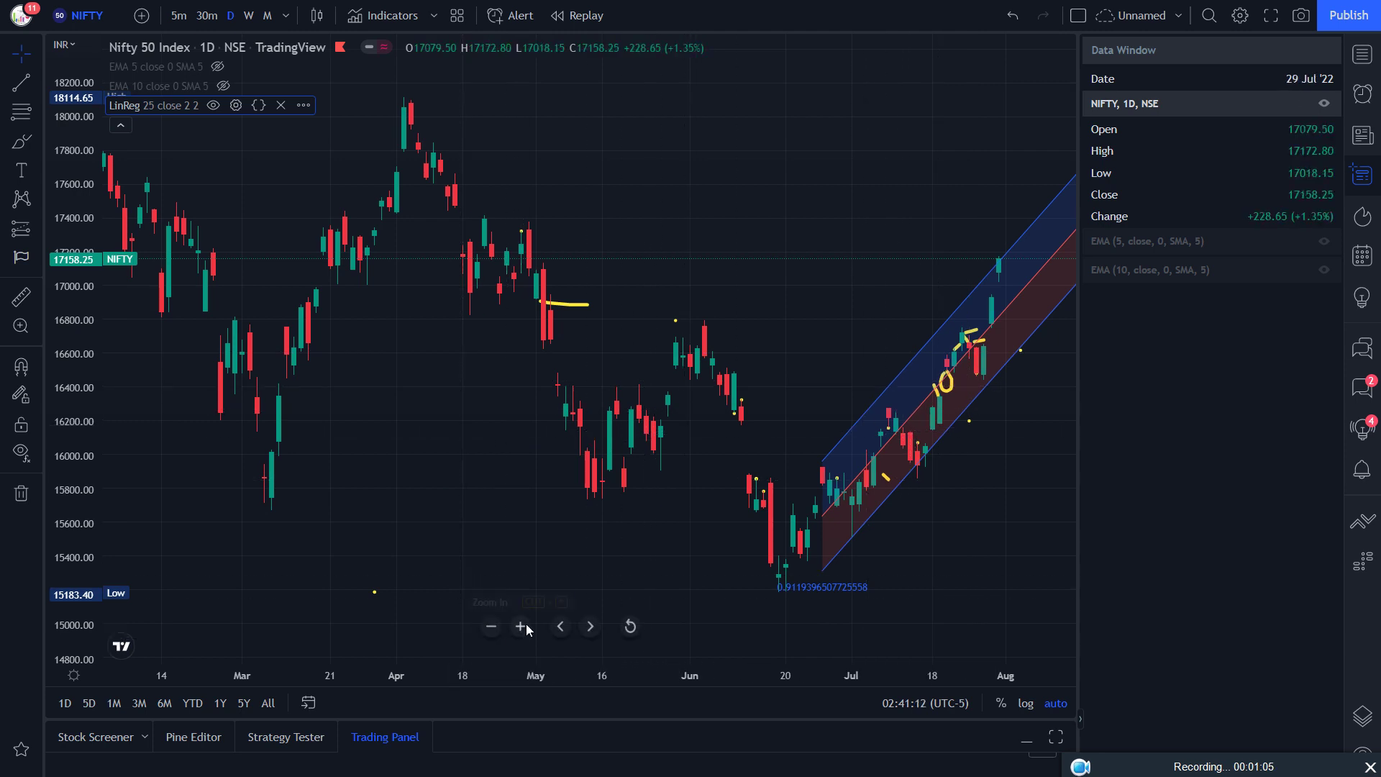
click(525, 625)
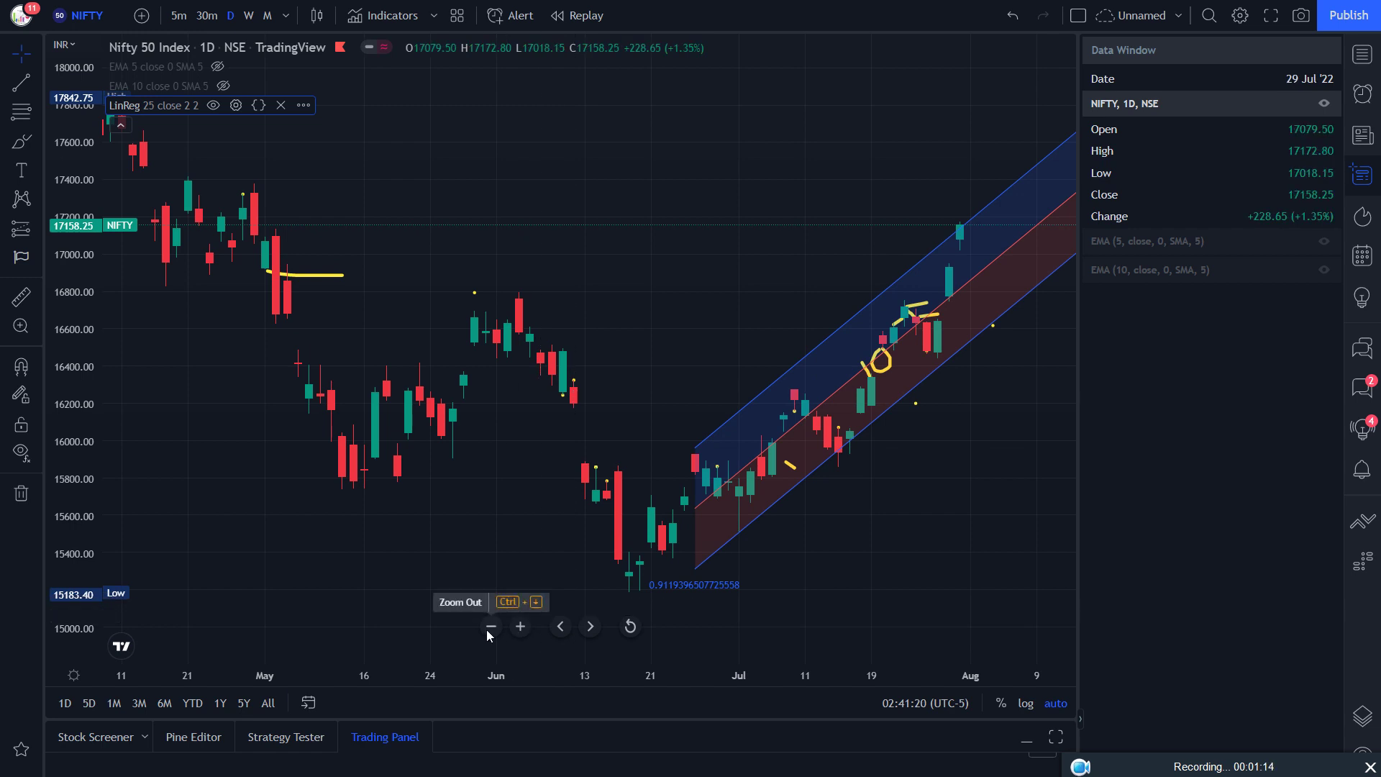
click(489, 627)
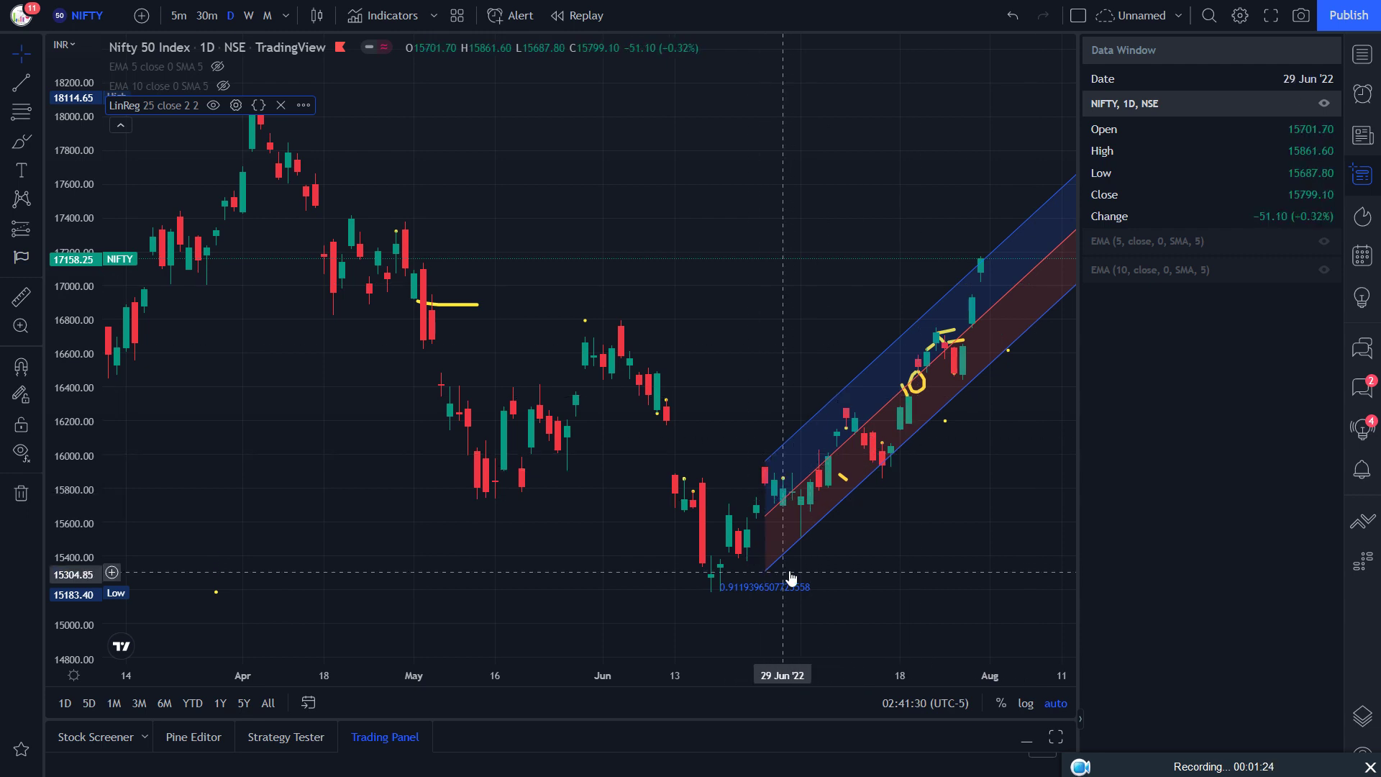
Restore the LinReg Length from 25 to 100 and rezoom onto the recent months
click(237, 105)
click(630, 204)
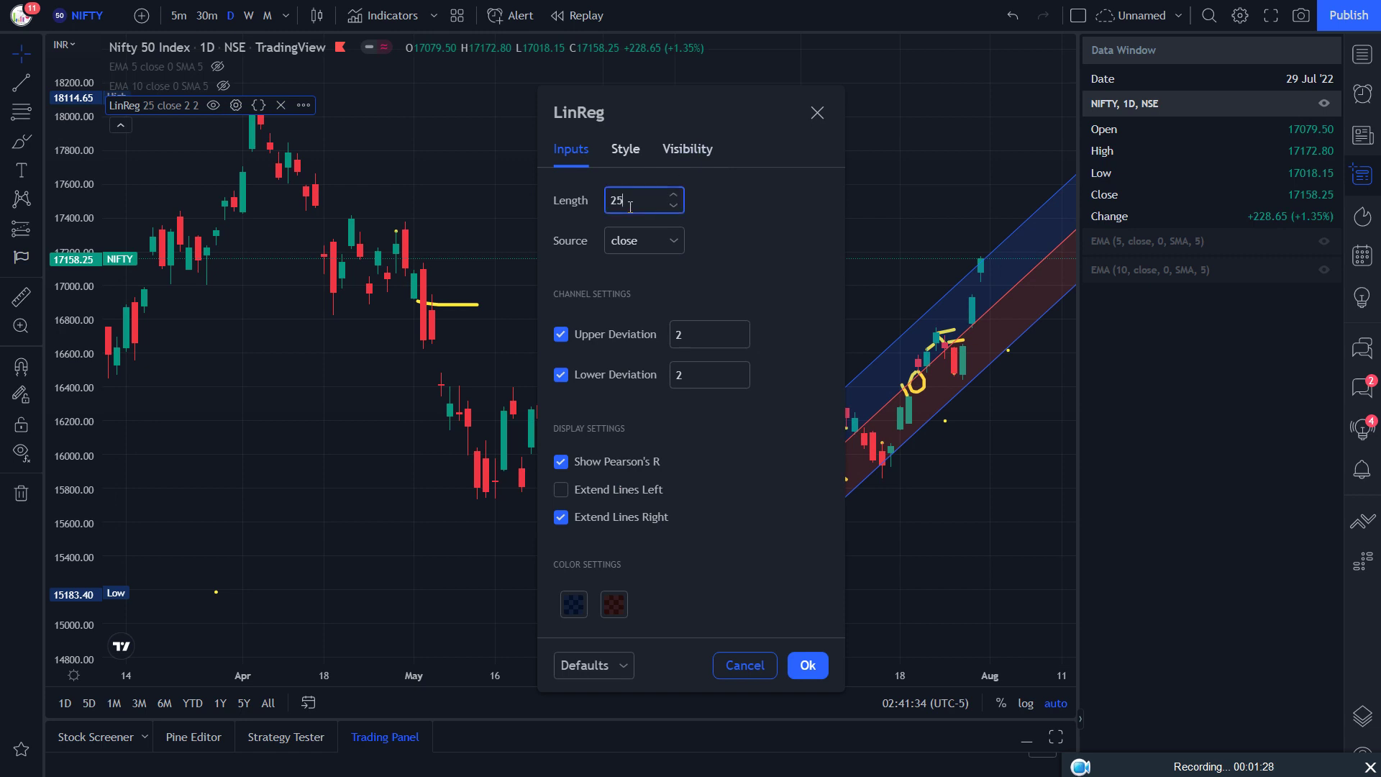
text(100)
click(809, 666)
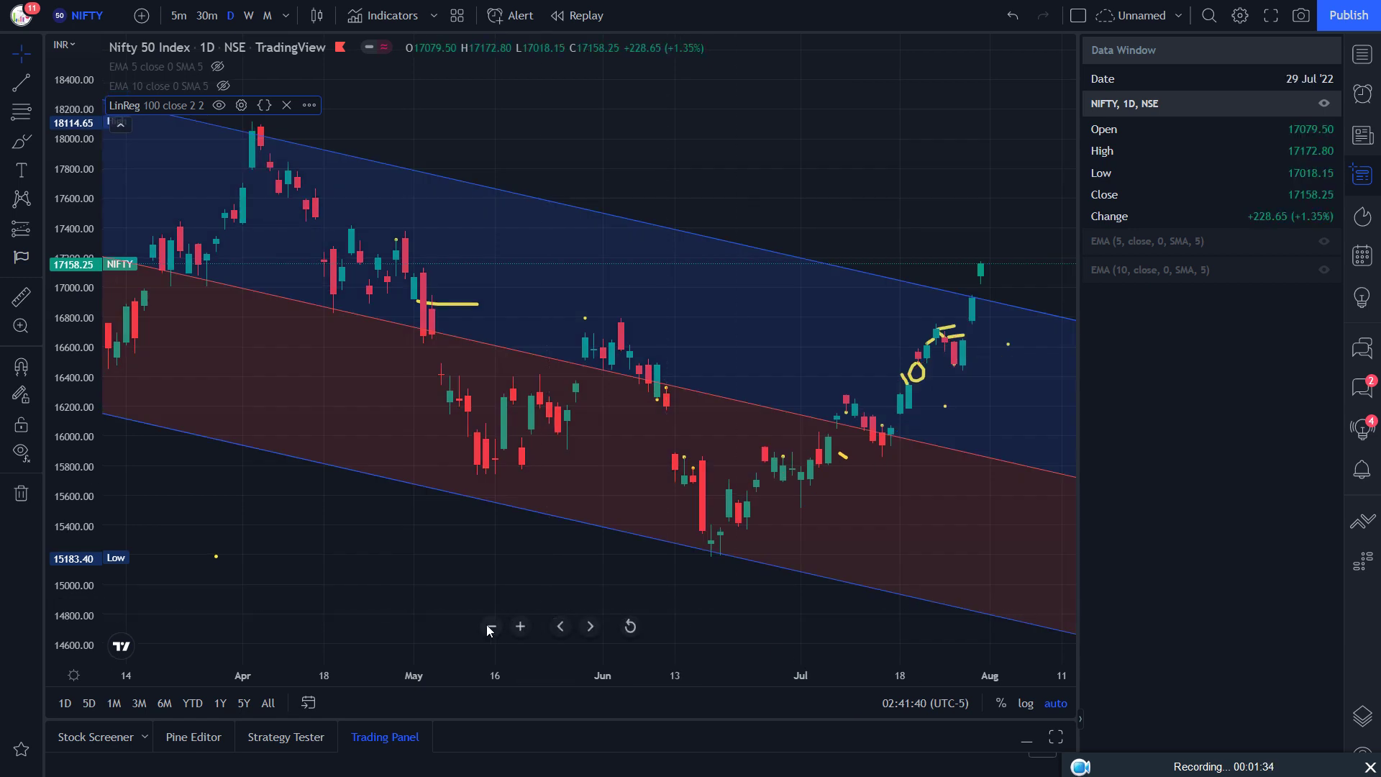
click(491, 627)
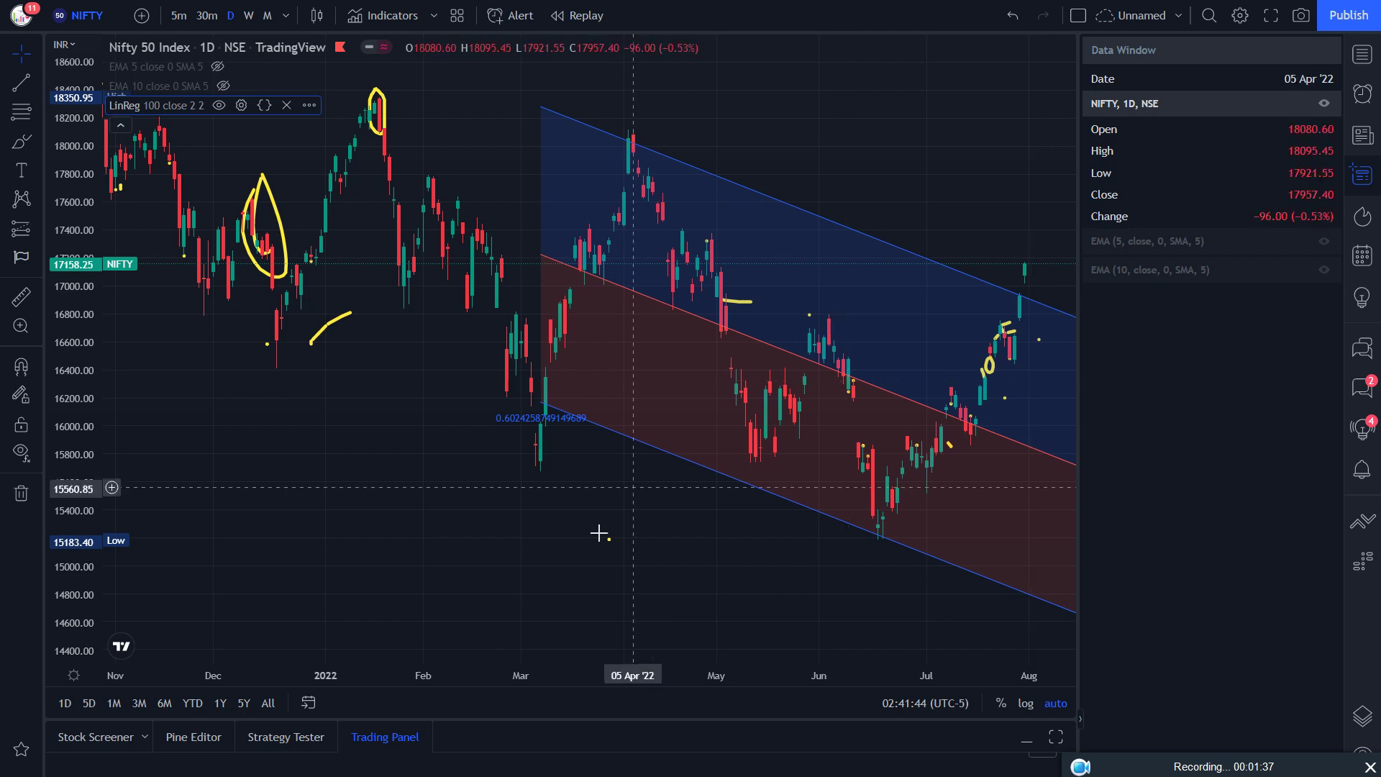
click(527, 631)
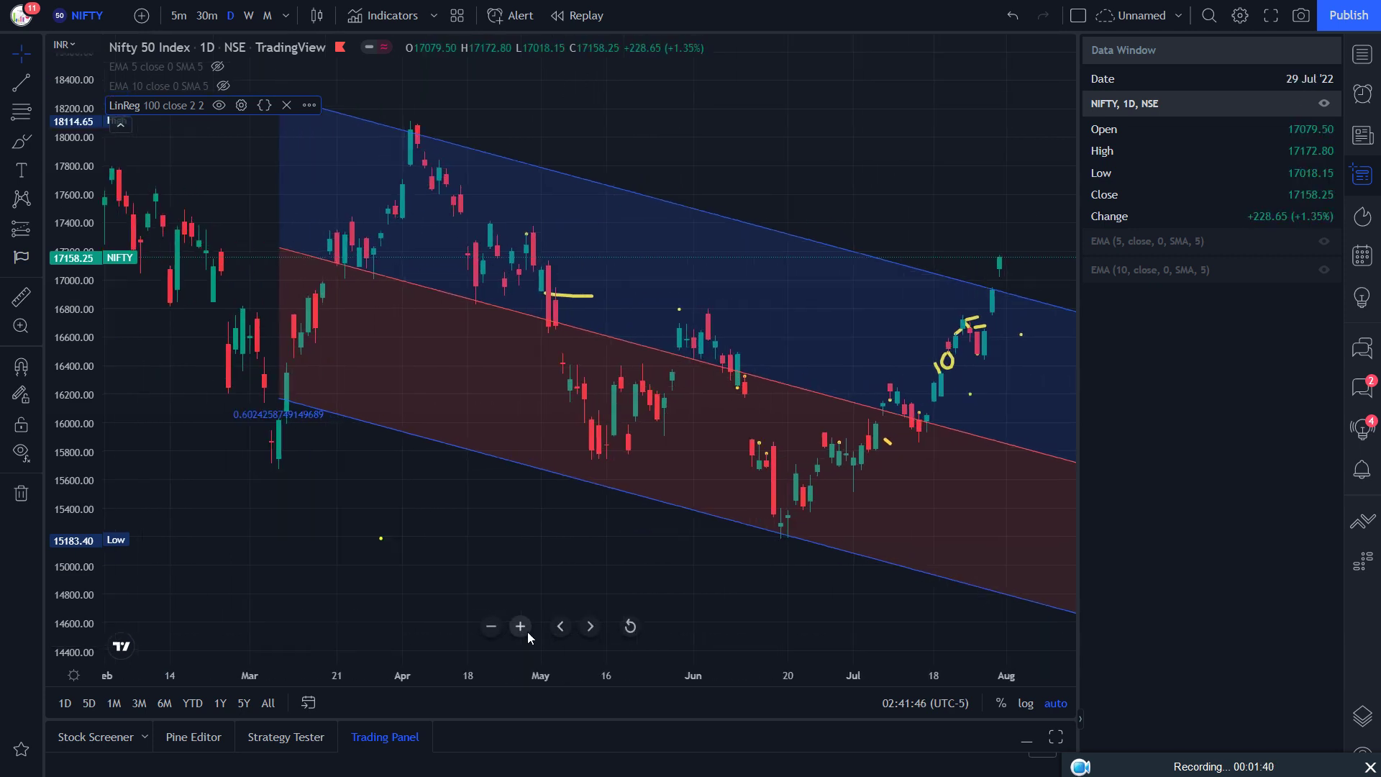
click(528, 629)
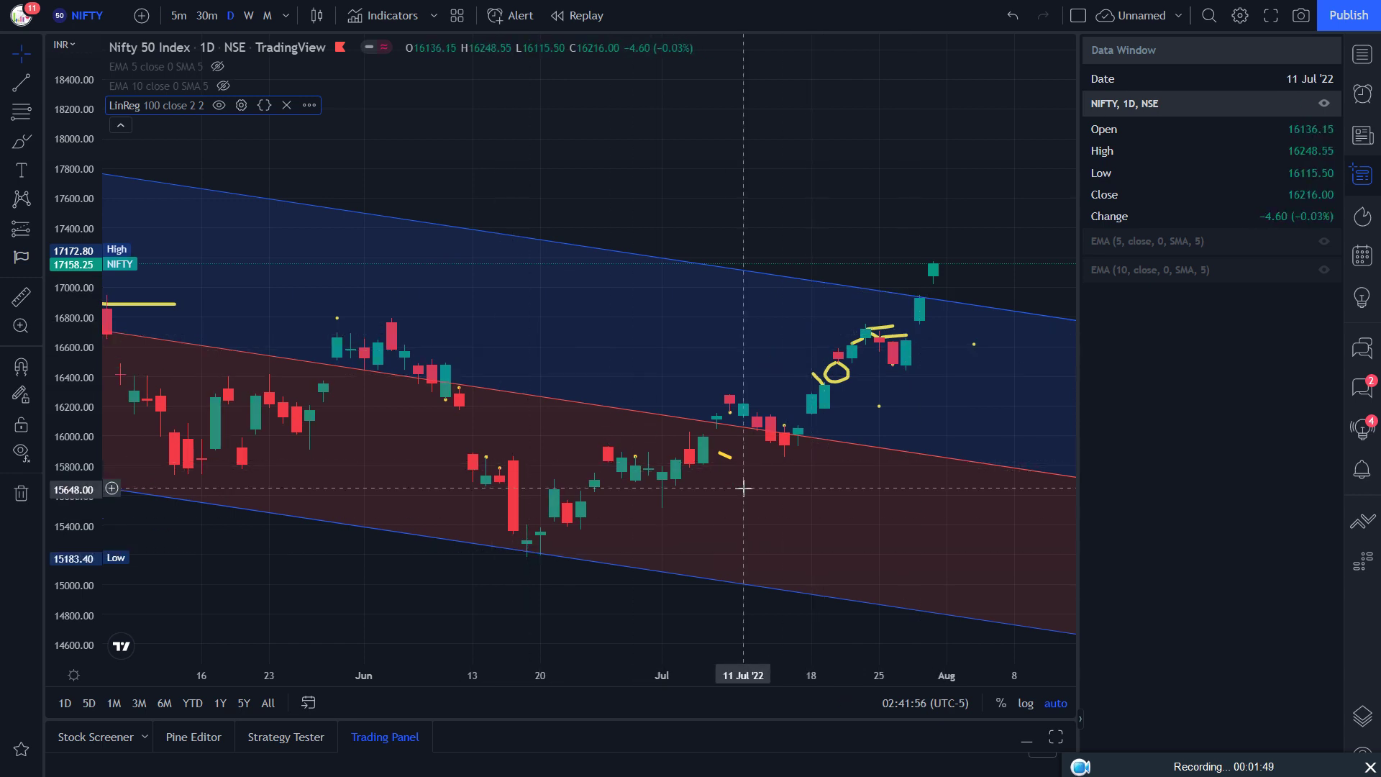
click(241, 105)
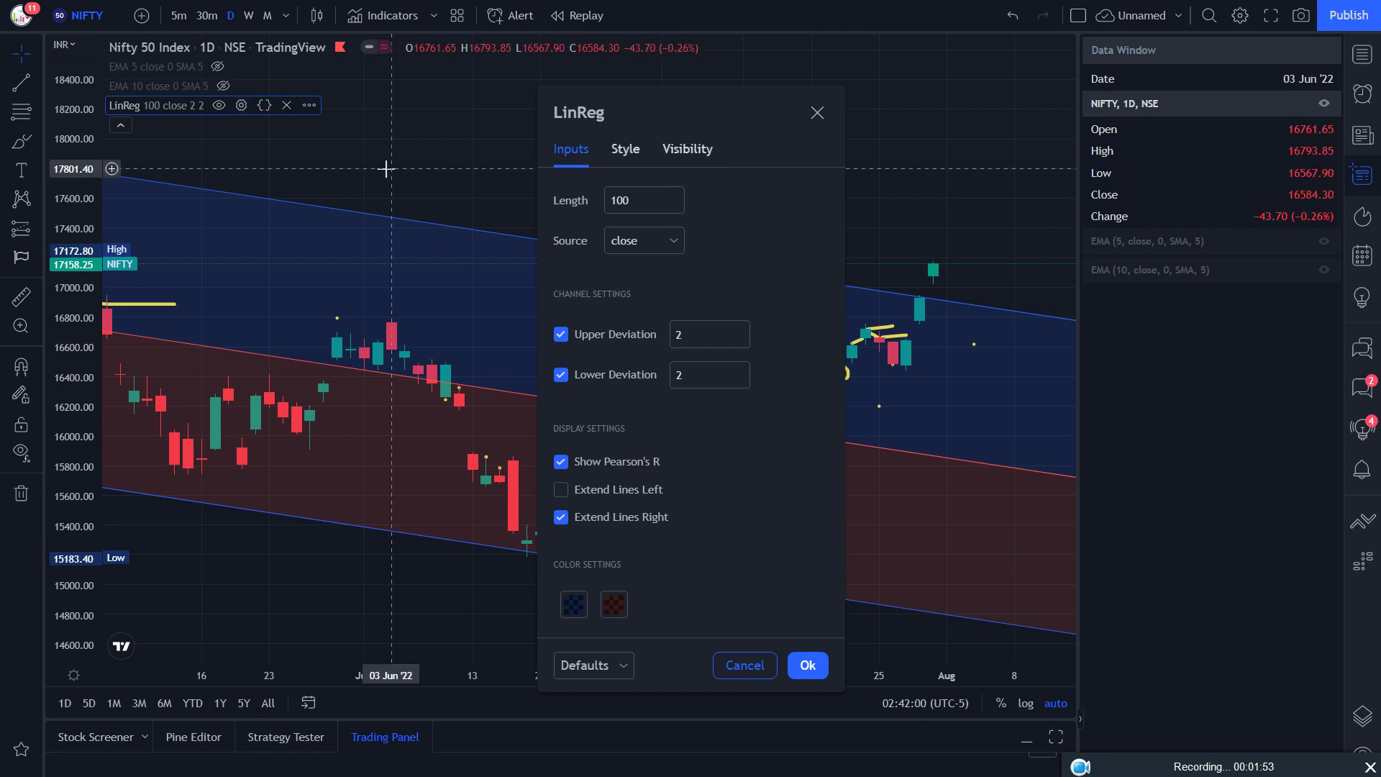
click(636, 195)
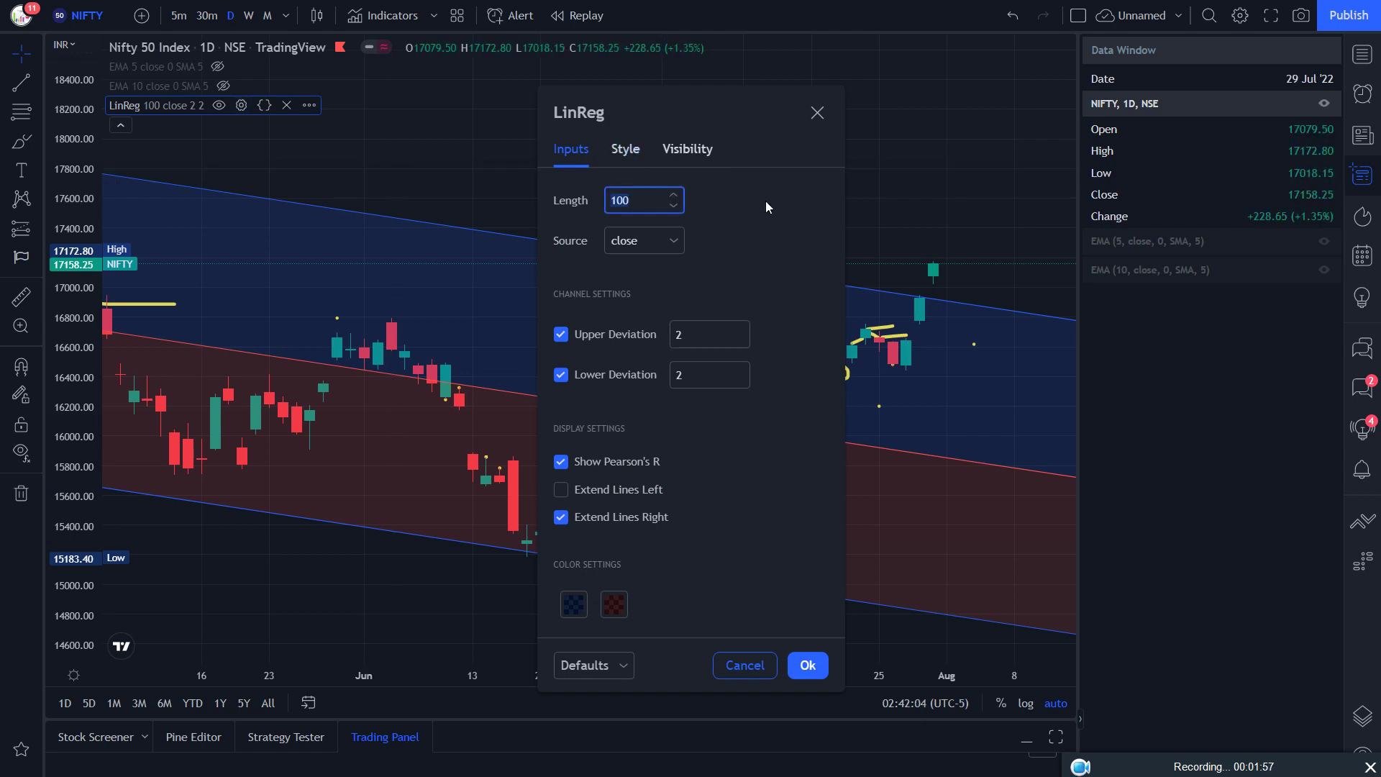
text(25)
click(802, 672)
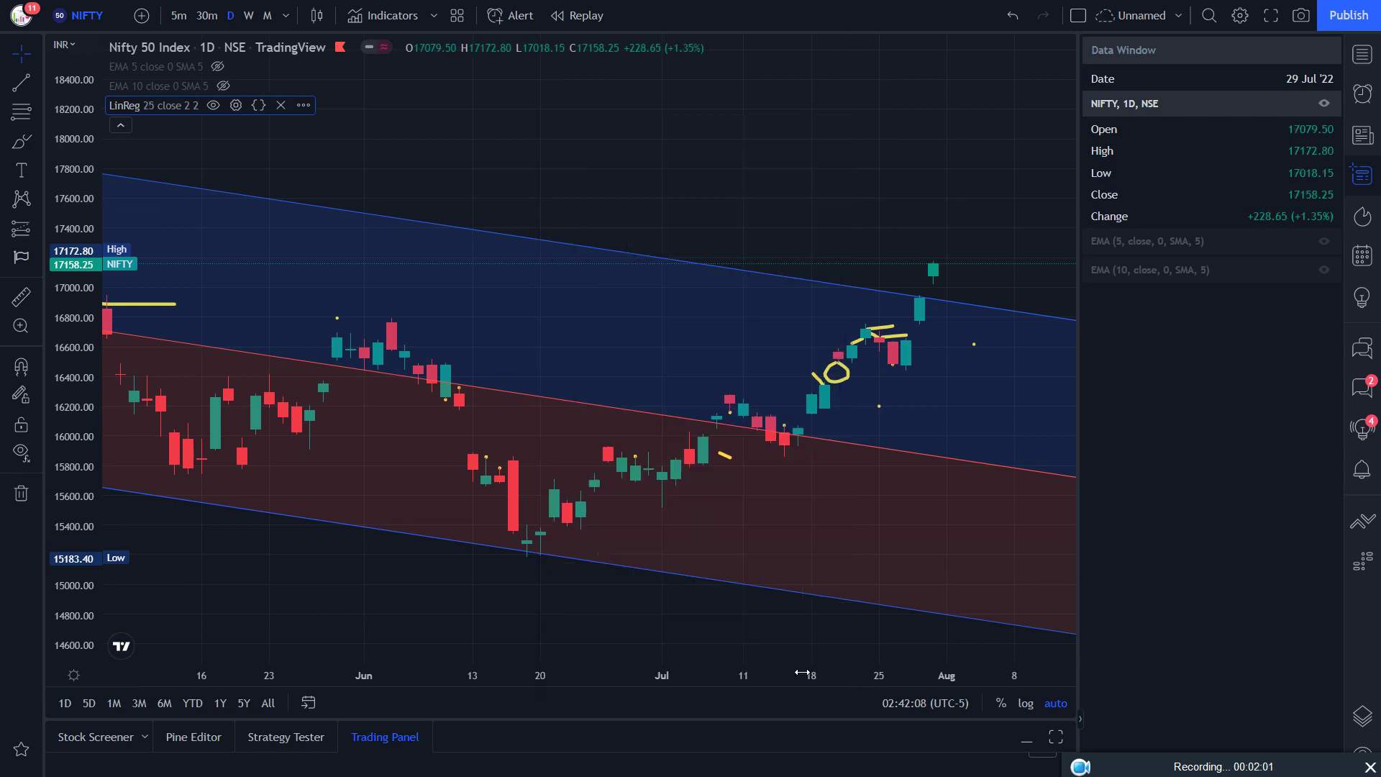
click(235, 105)
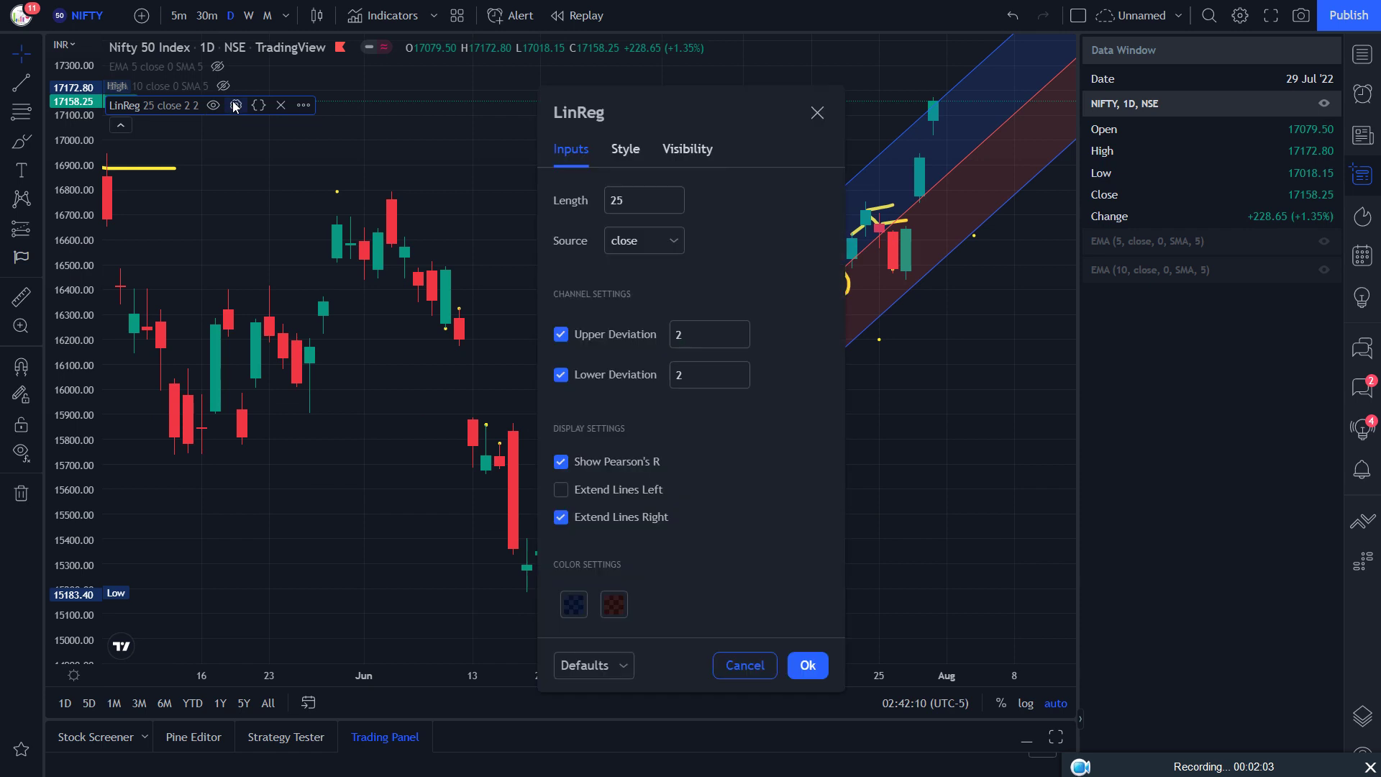
double_click(641, 202)
text(100)
click(808, 664)
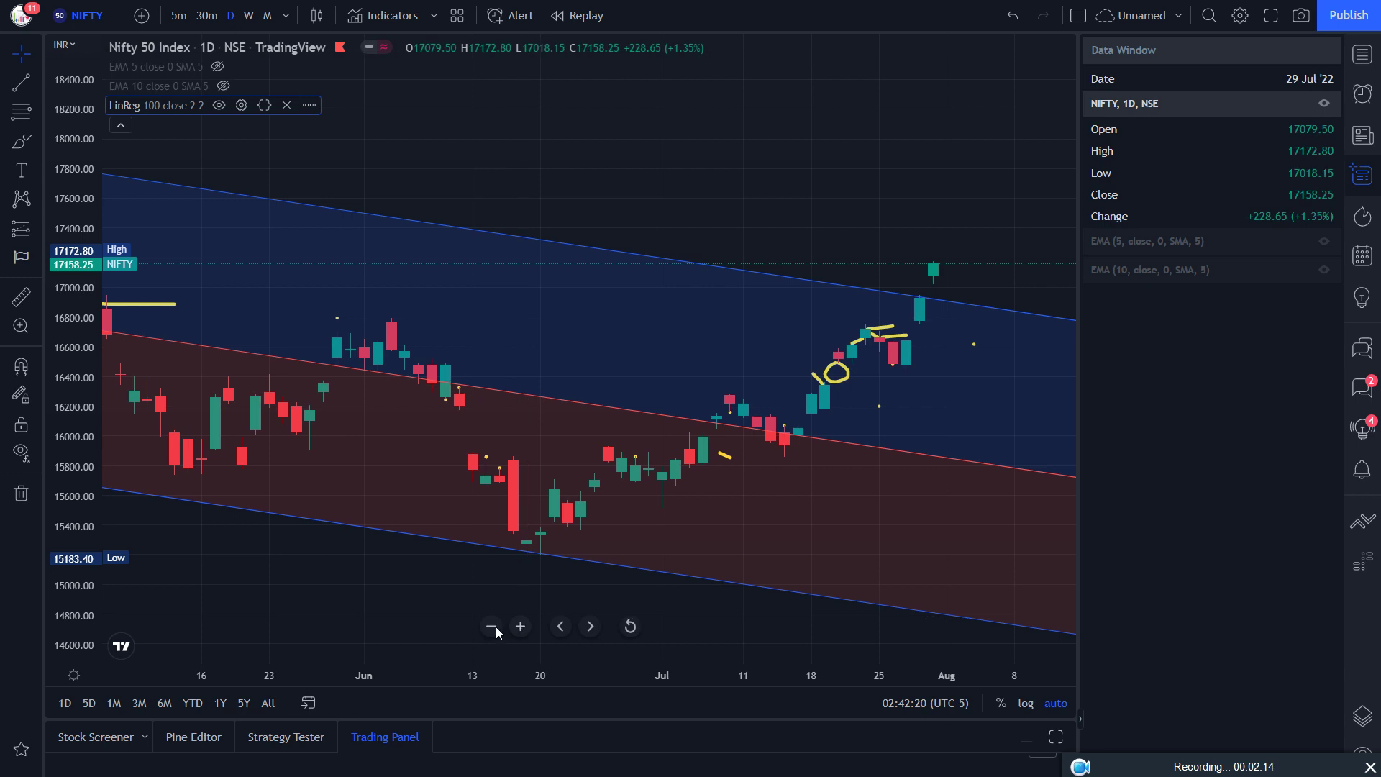
Zoom the NIFTY chart out to December, then back in on the latest months
click(492, 627)
click(492, 627)
click(492, 626)
click(492, 626)
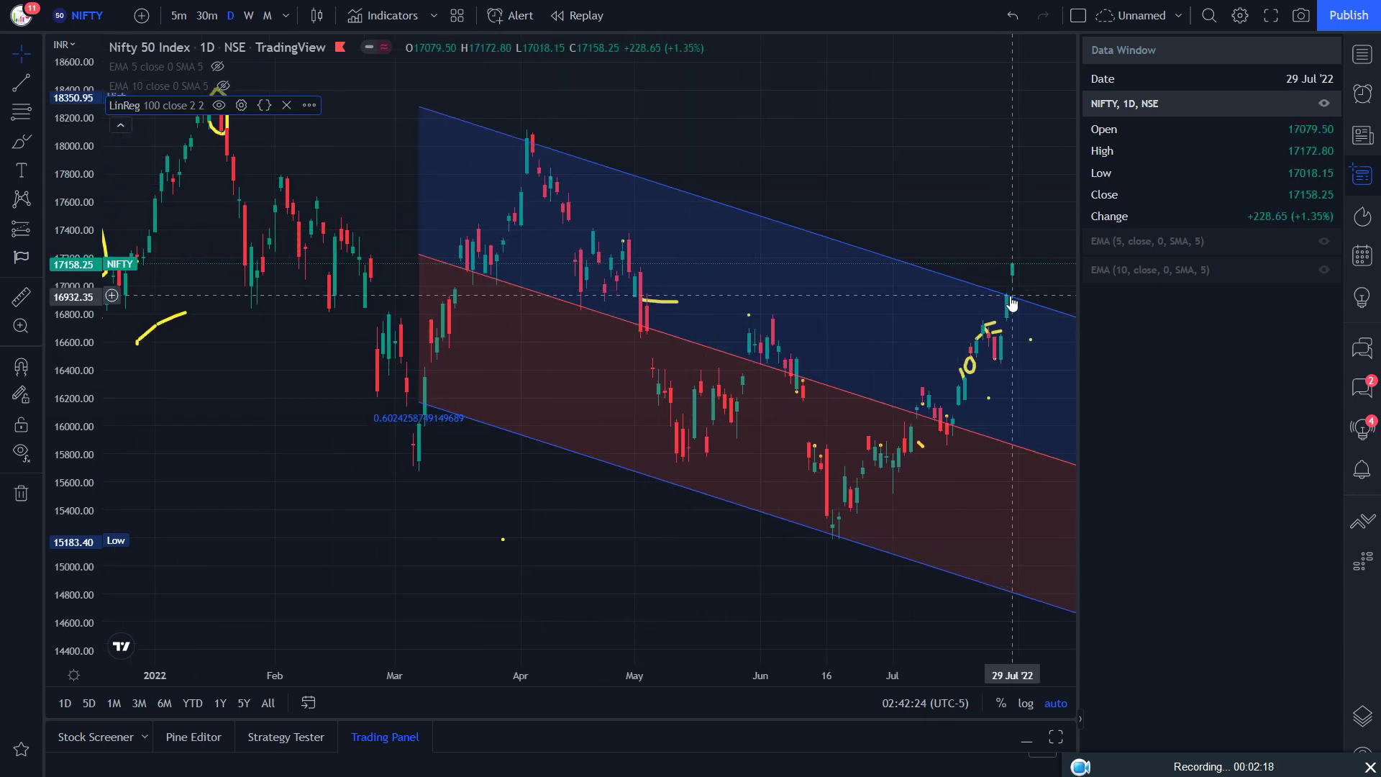
mouse_move(554, 628)
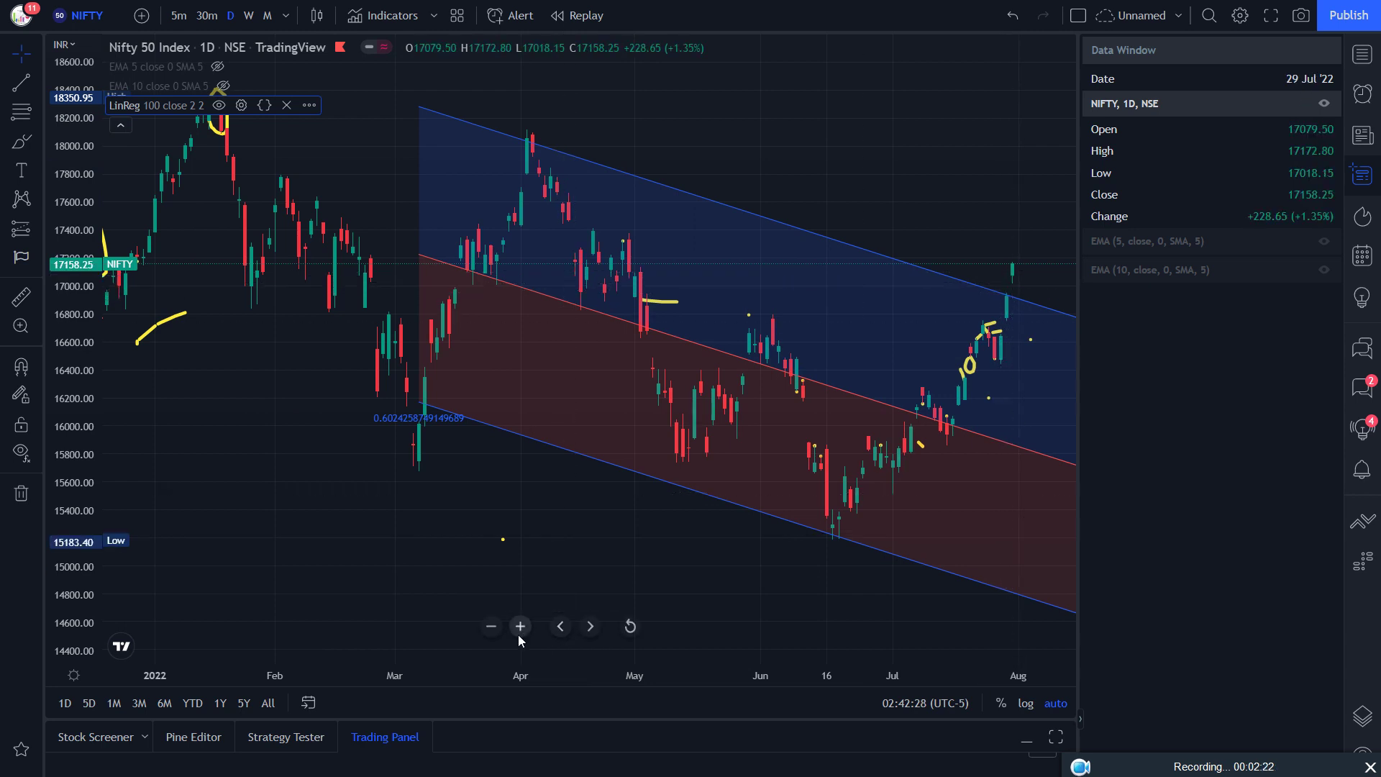
click(520, 627)
click(520, 627)
click(520, 626)
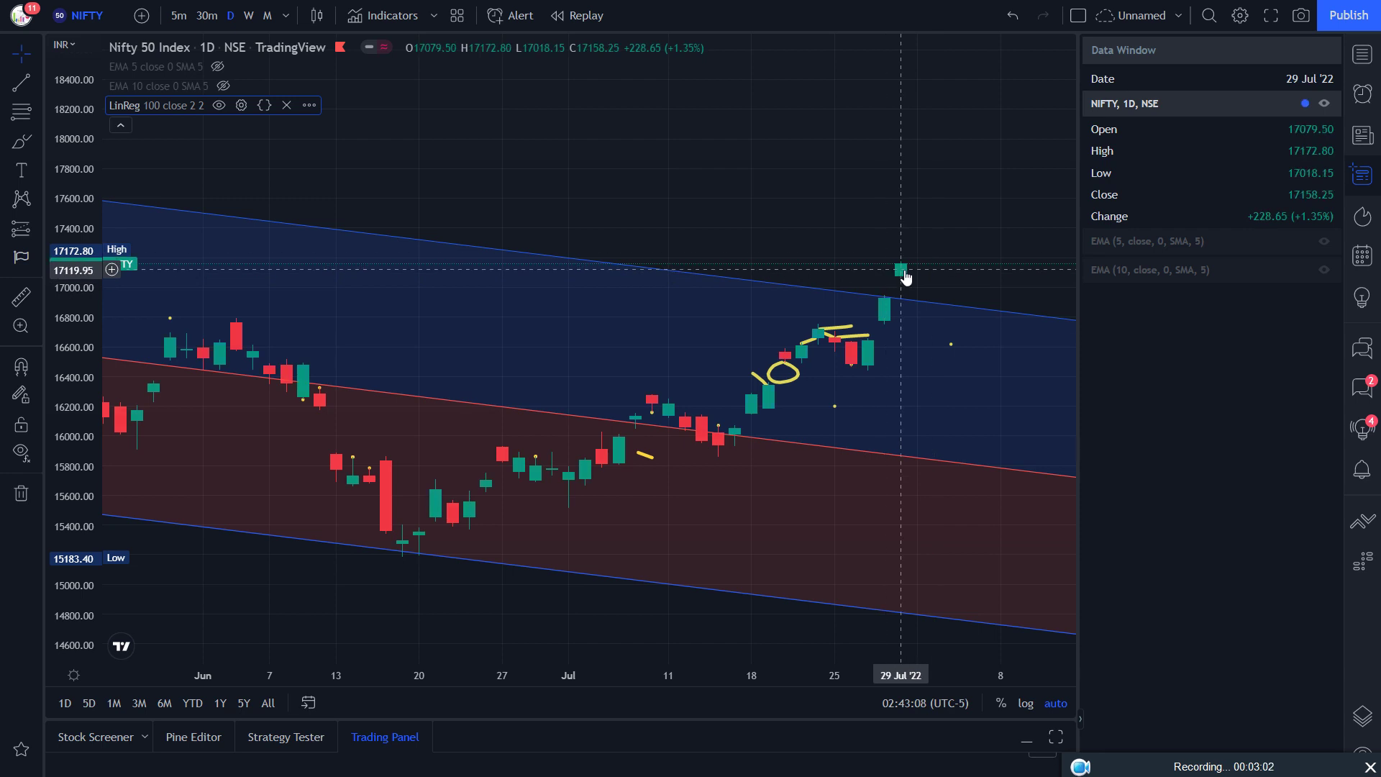
Zoom out two steps so February to August and the whole LinReg 100 channel show
mouse_move(486, 621)
click(491, 626)
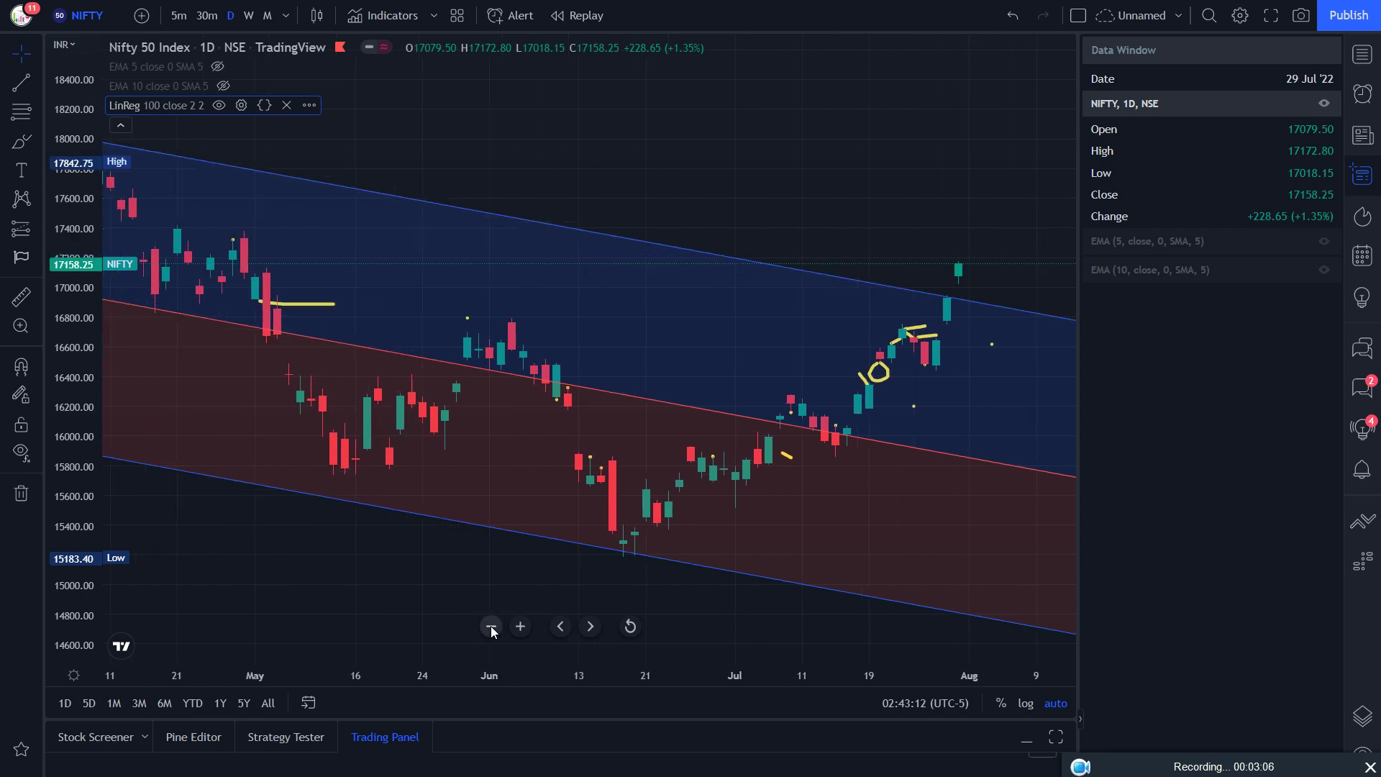
click(490, 626)
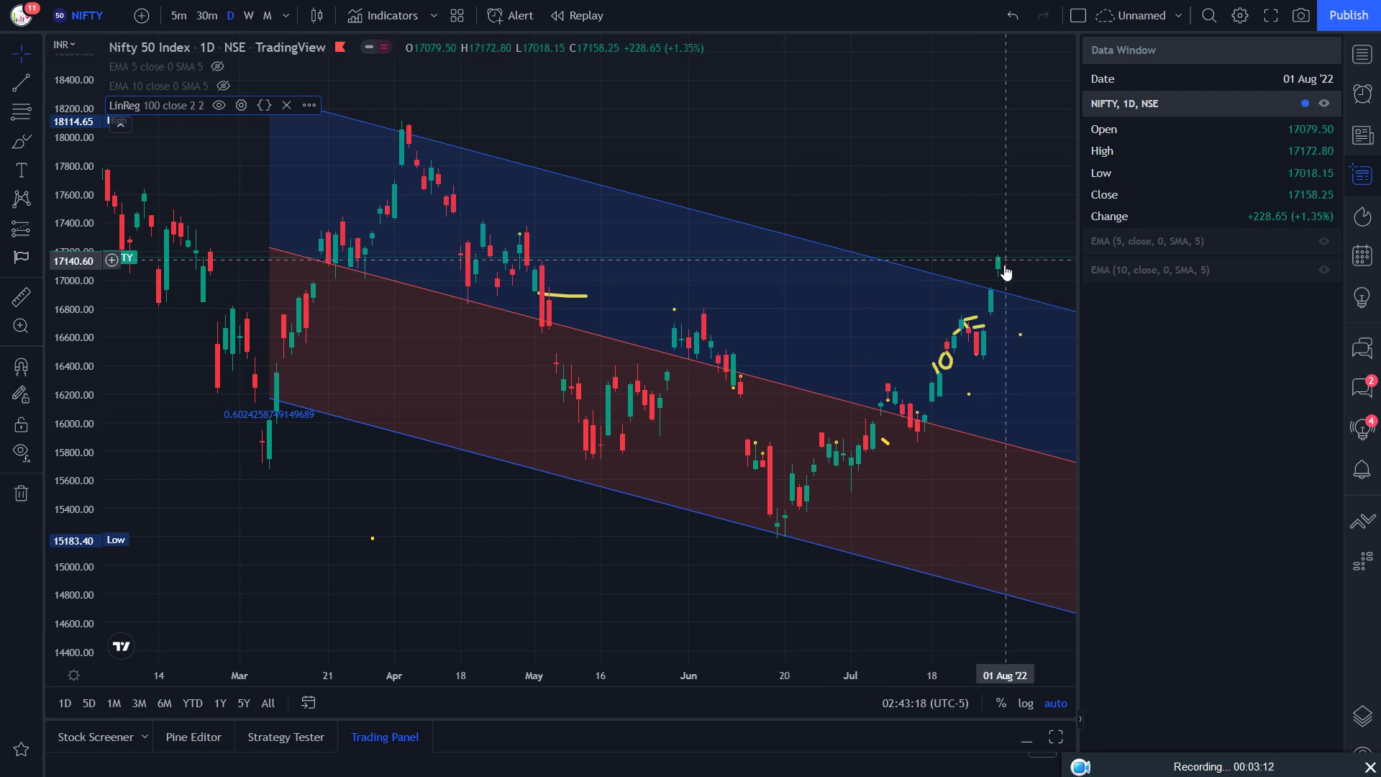
Search 'NIFTY B' and load the BANKNIFTY (NIFTY BANK) daily chart
text(NIFTY B)
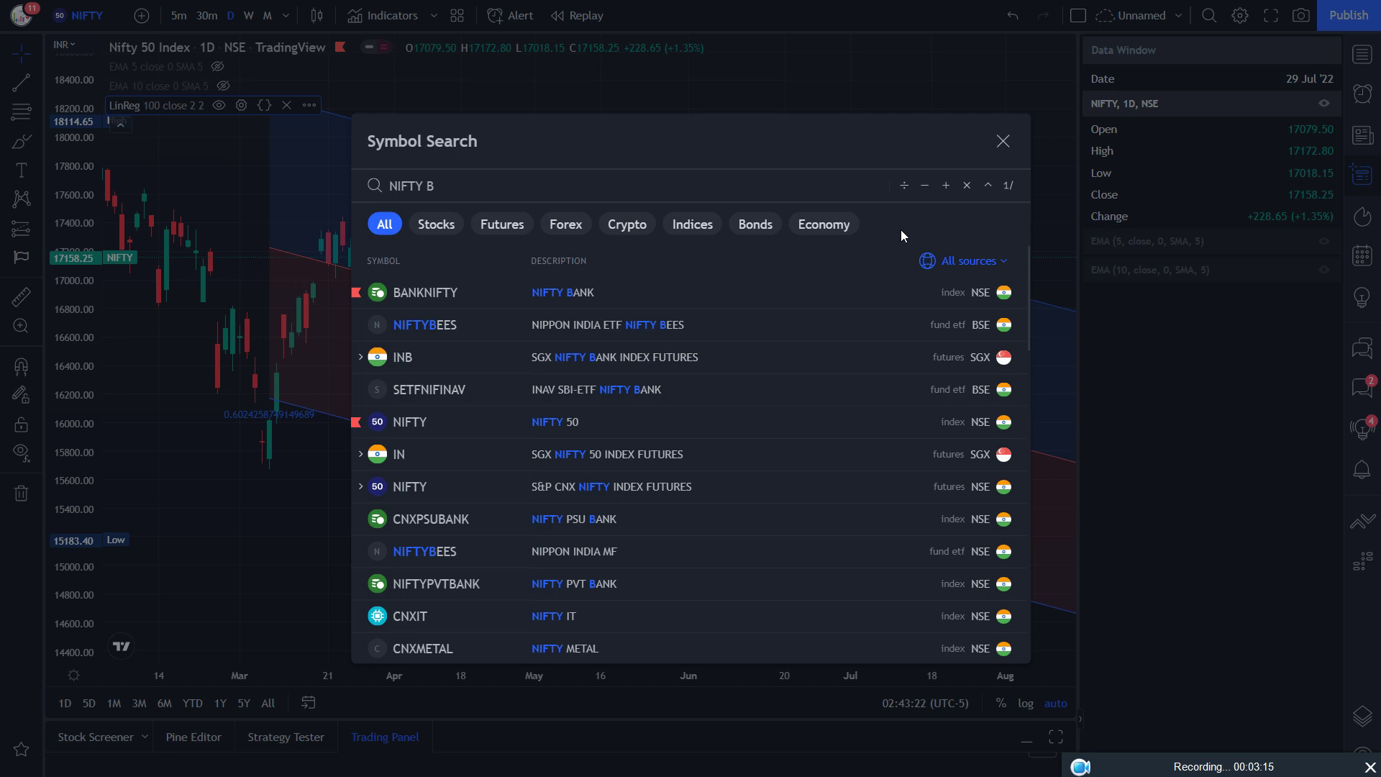
key(Down)
key(Return)
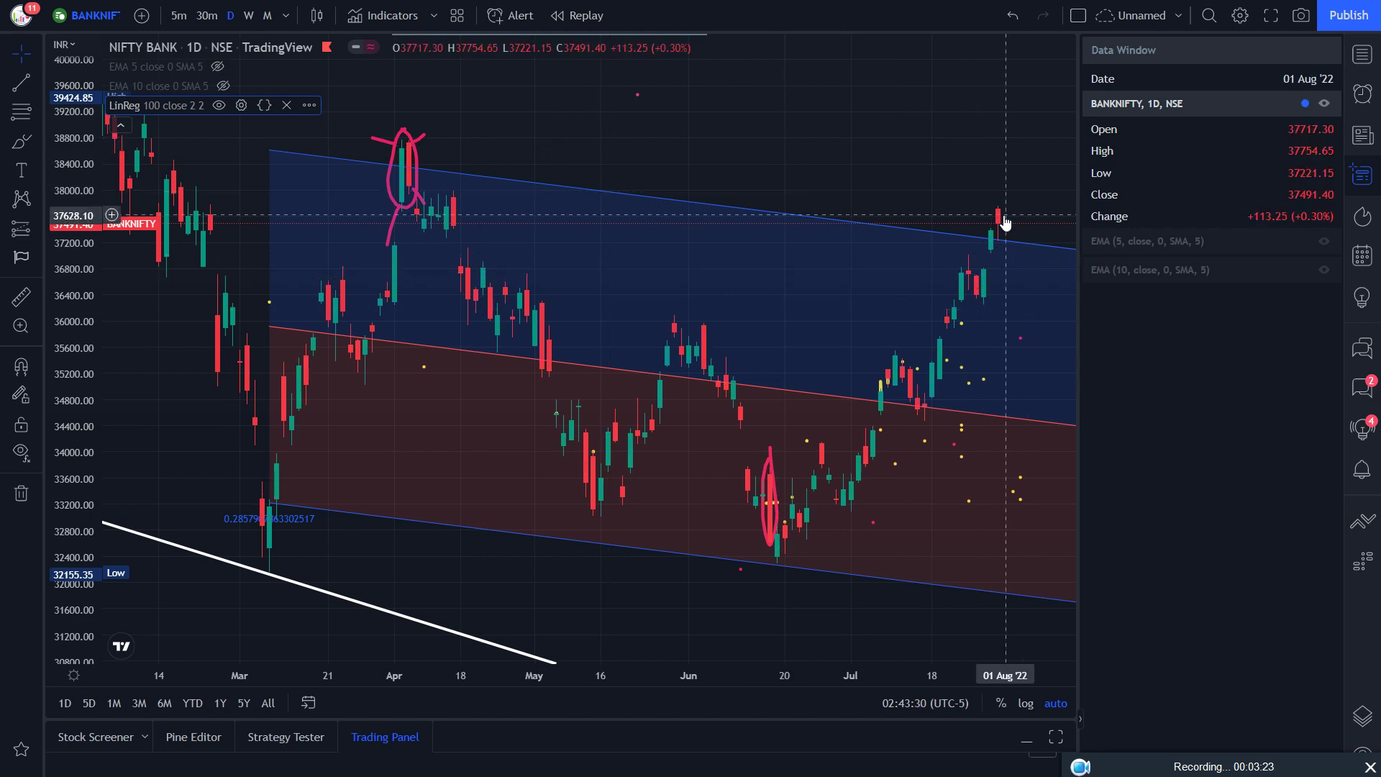
click(243, 107)
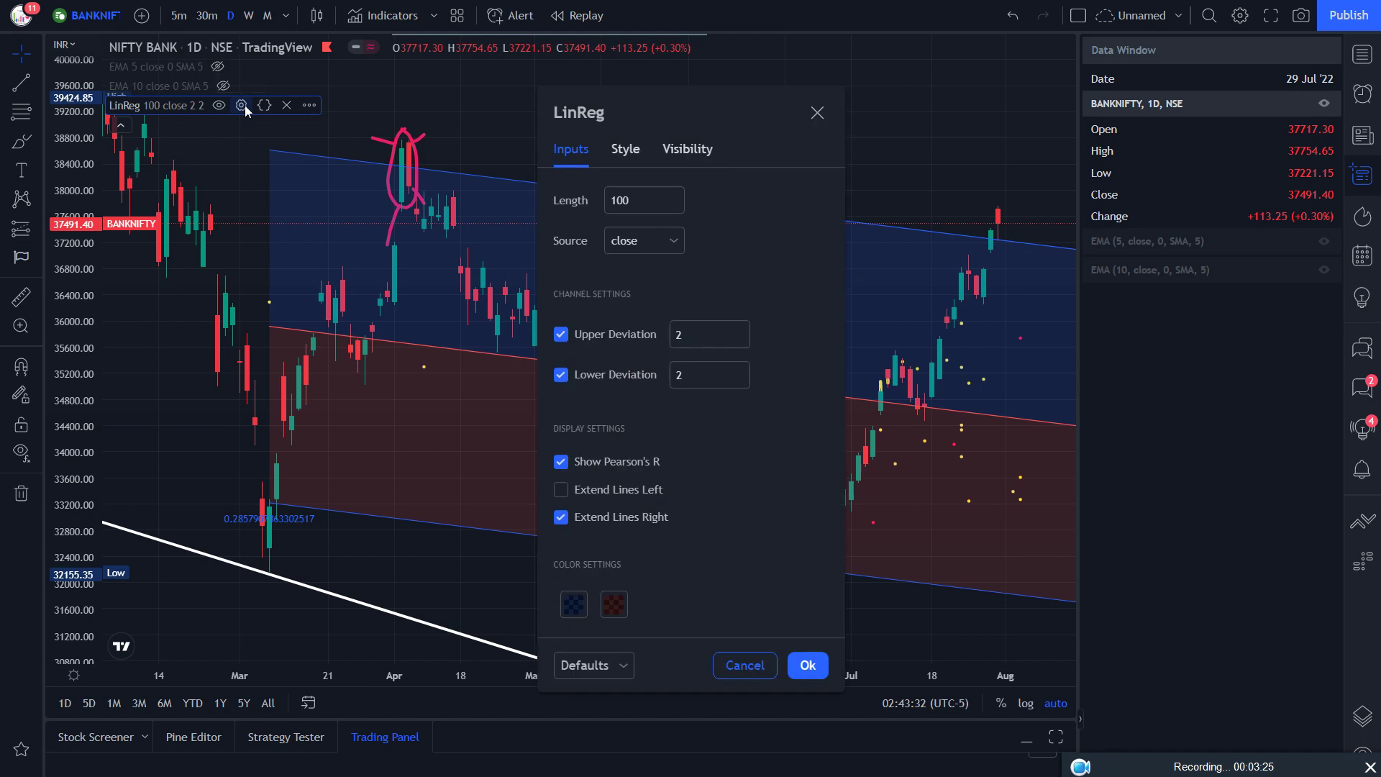
double_click(645, 201)
text(25)
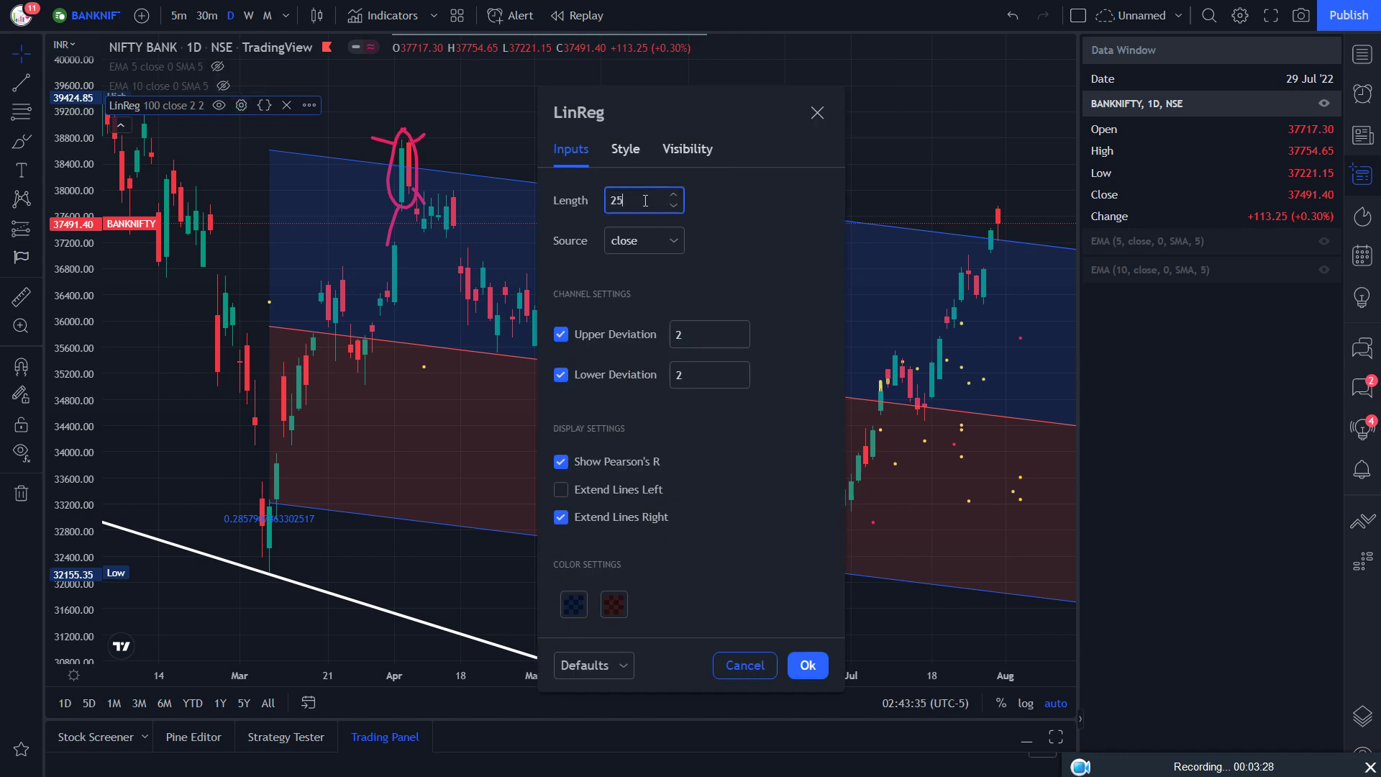
click(808, 667)
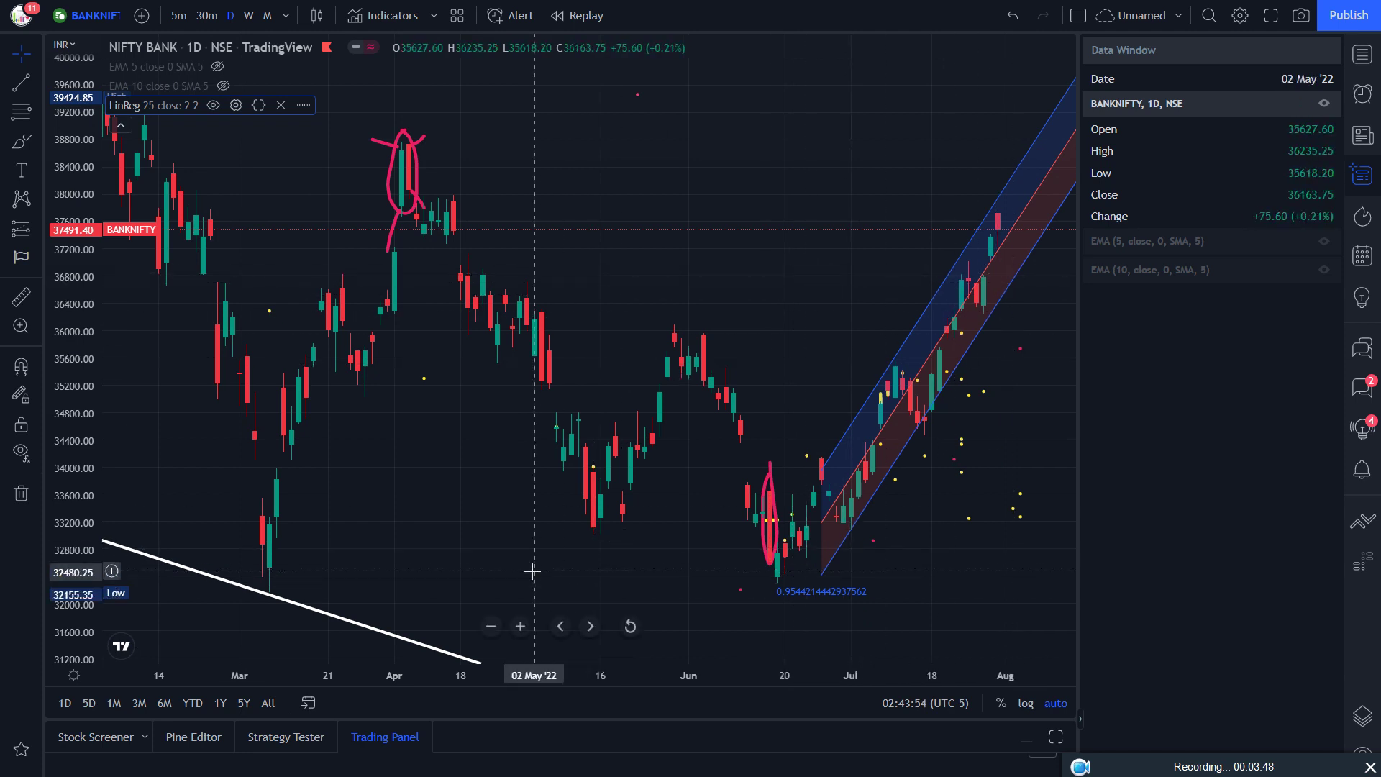
click(492, 626)
click(492, 627)
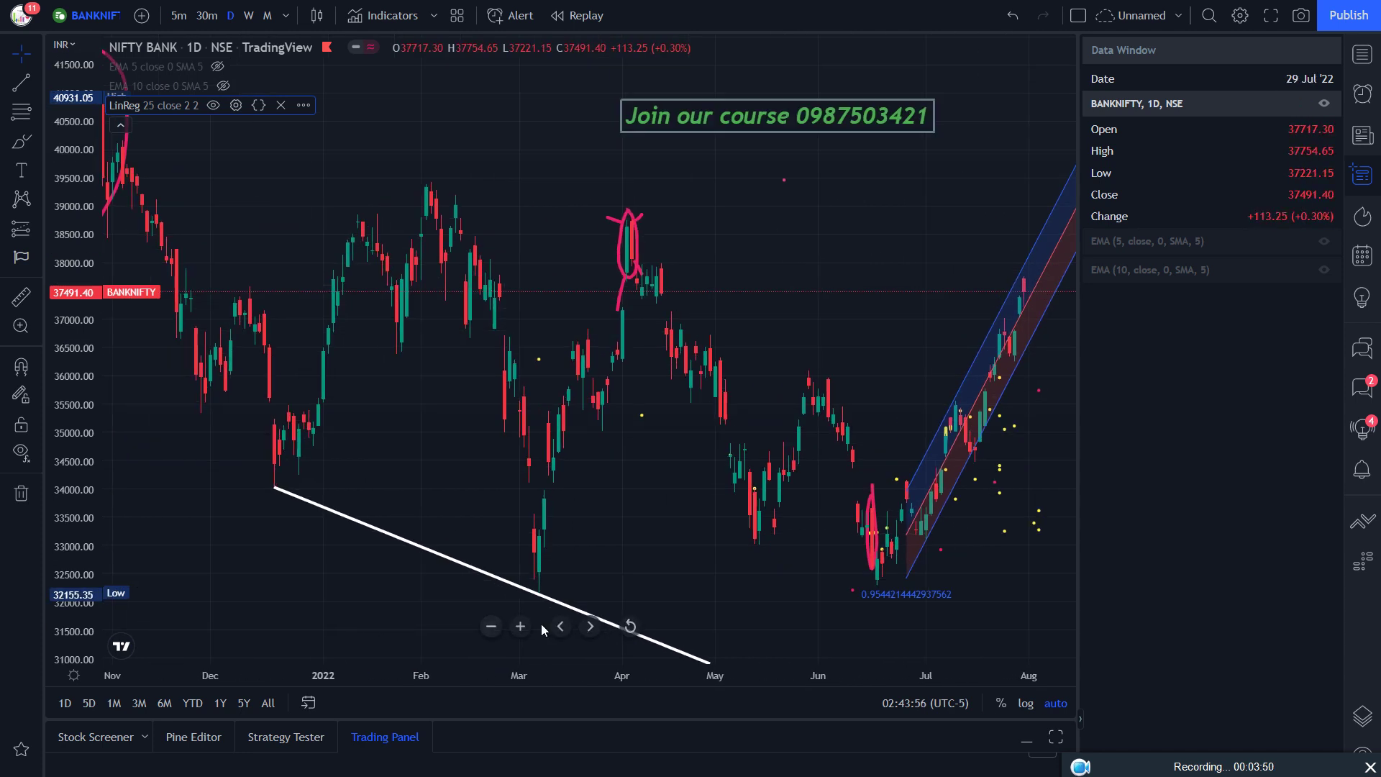
click(520, 627)
click(521, 626)
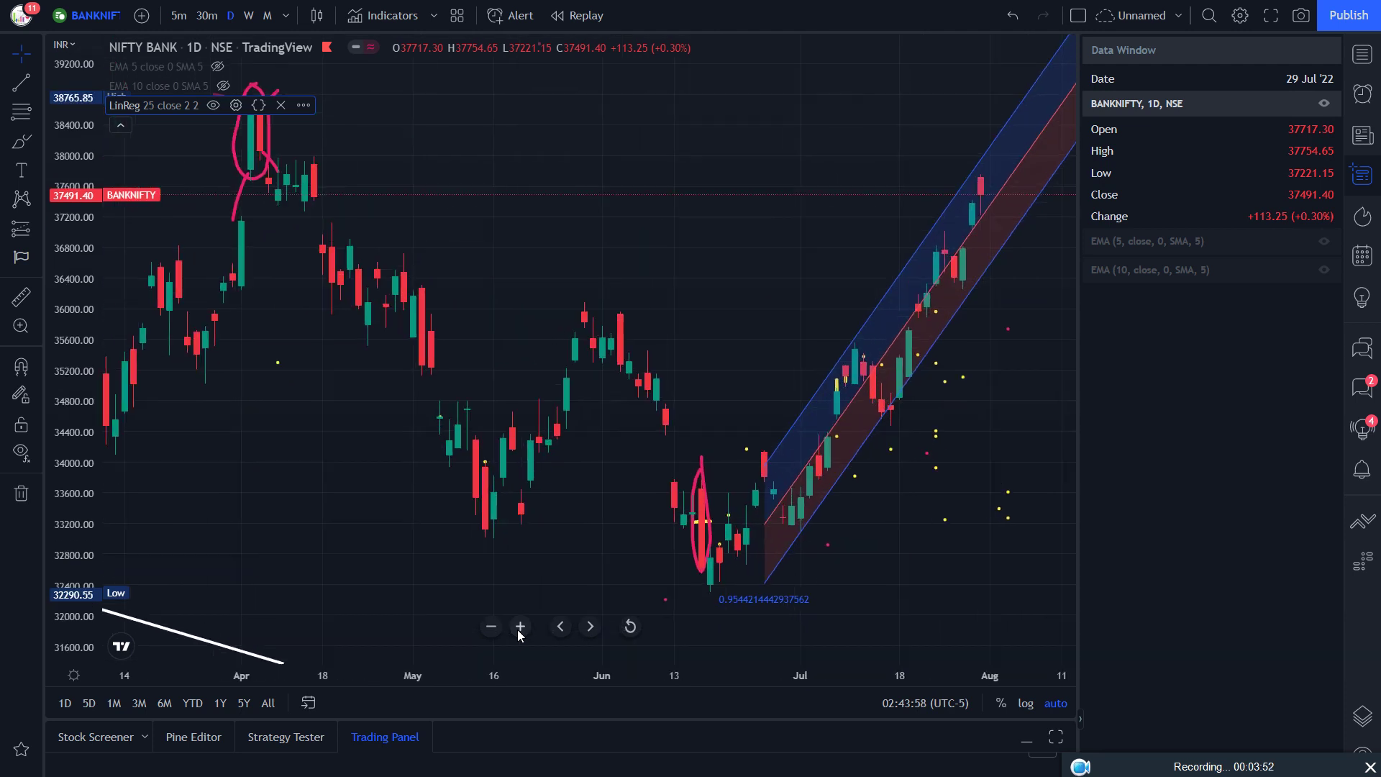
click(235, 105)
double_click(635, 200)
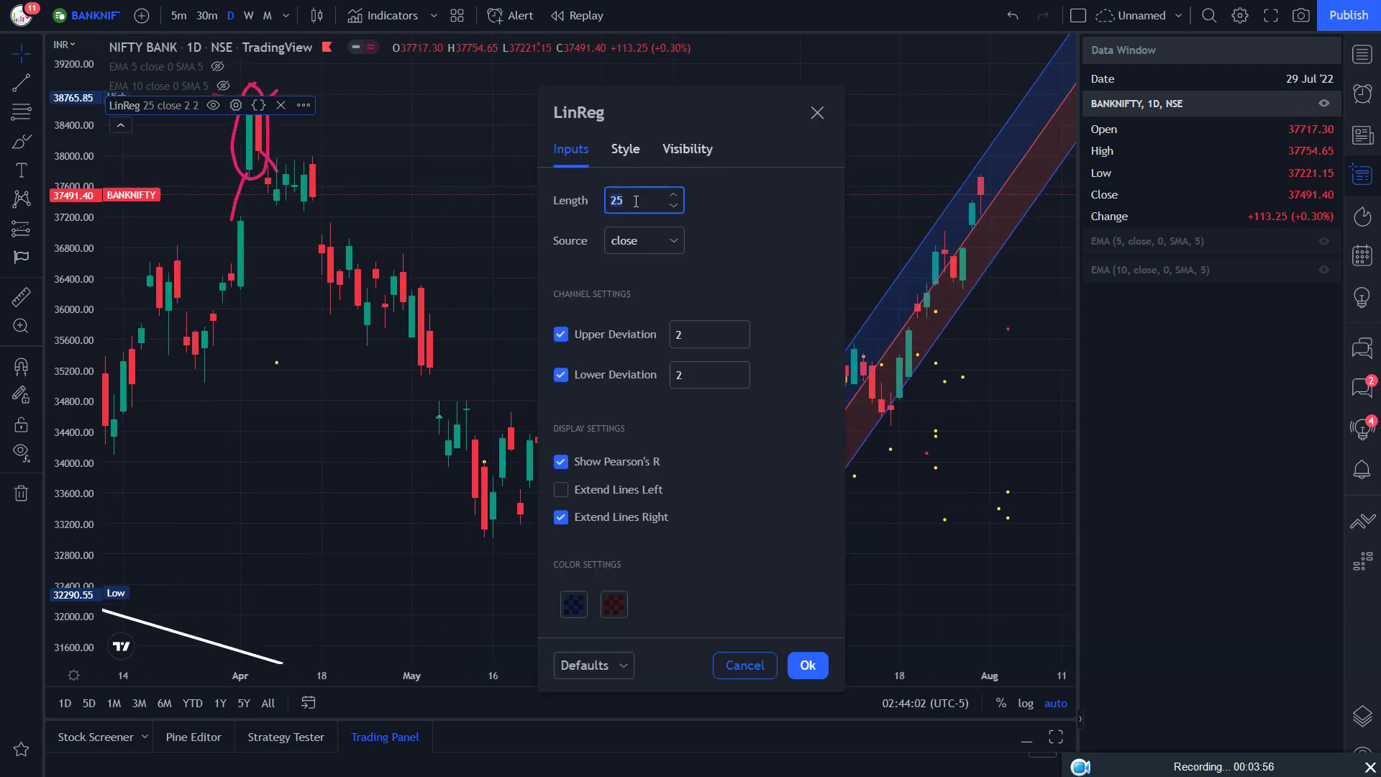
text(100)
click(807, 664)
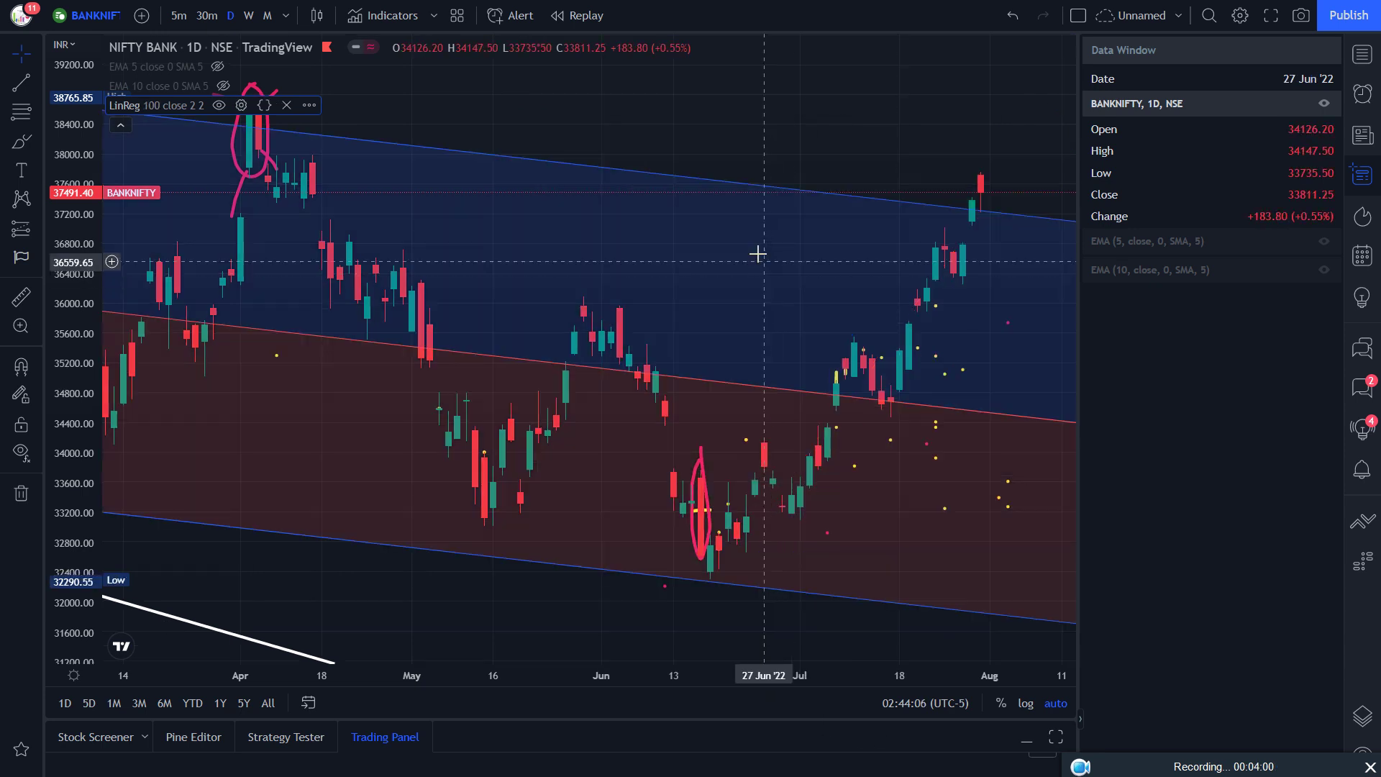
Search 'BIOCON' and load the NSE BIOCON LTD daily chart
text(B)
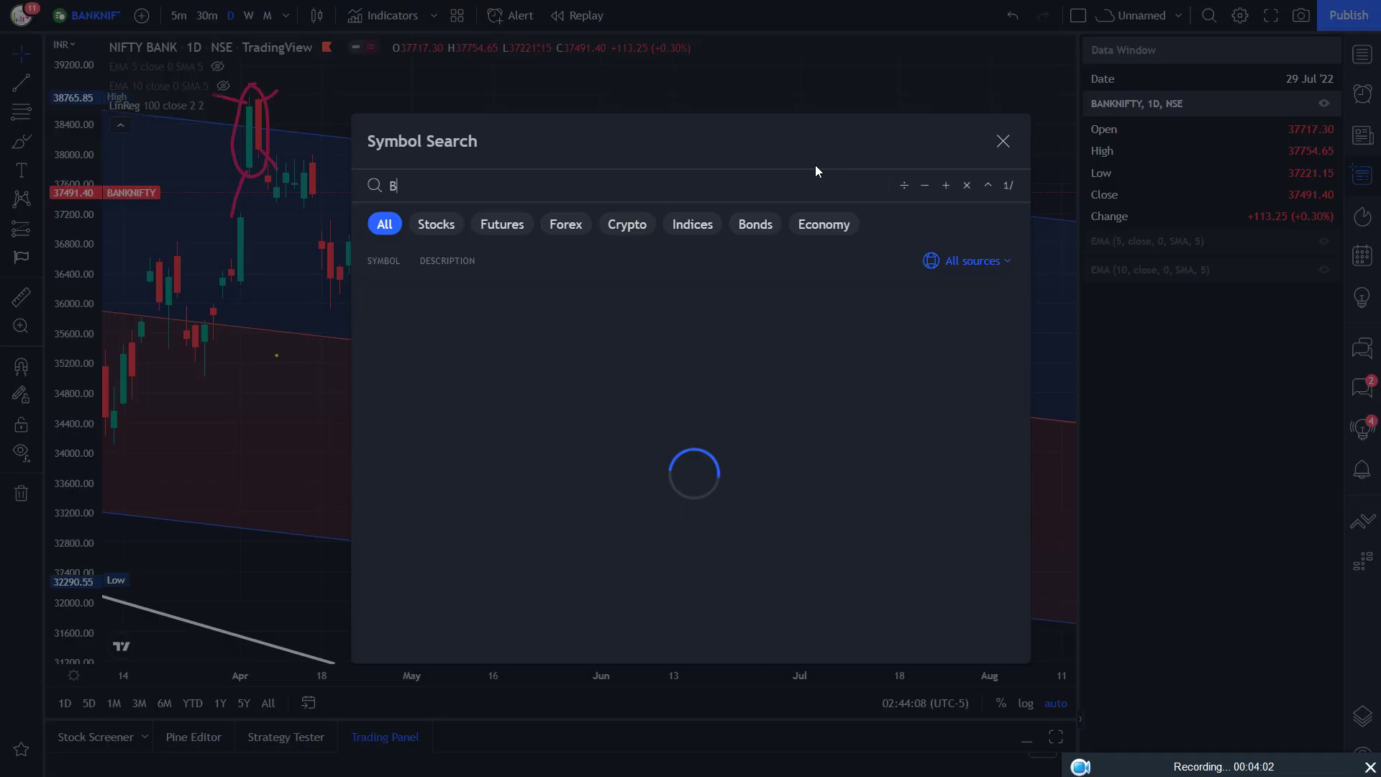
text(IOC)
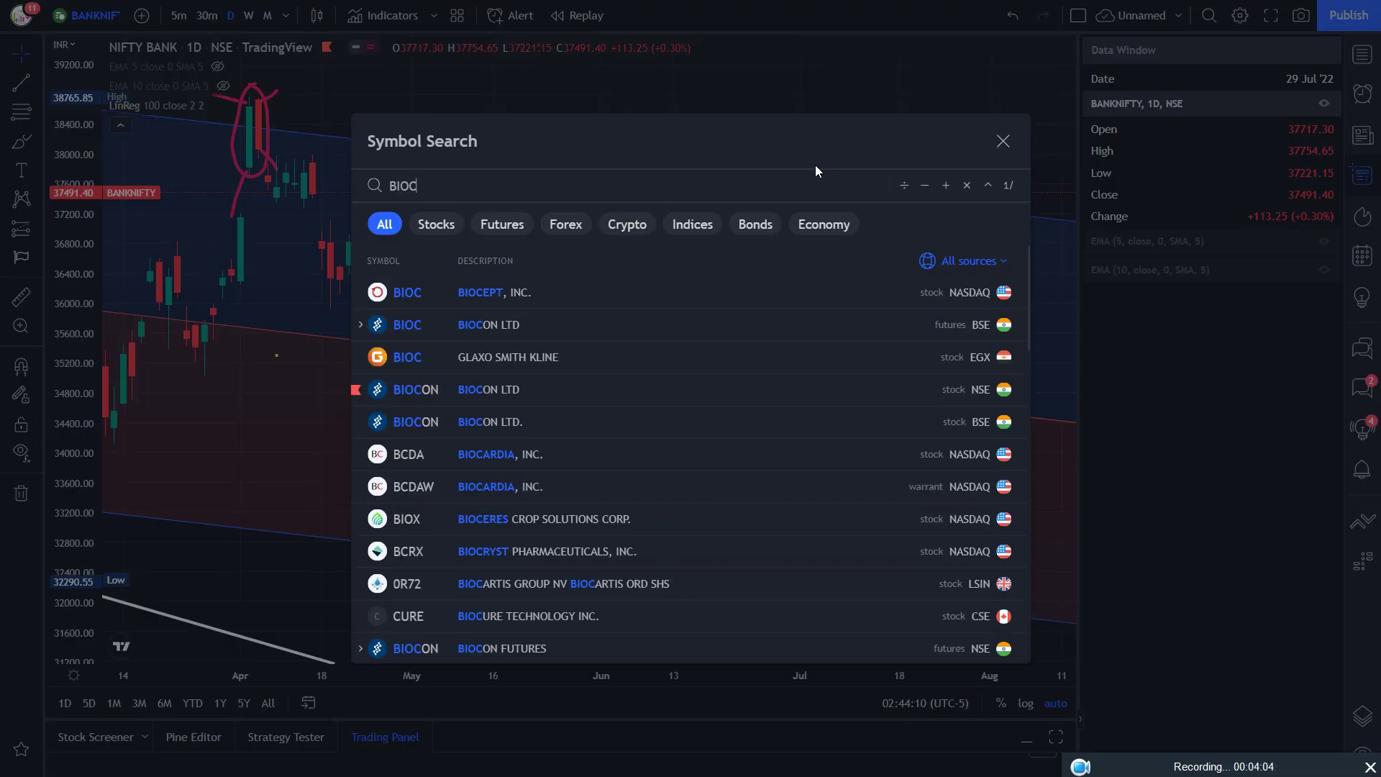
key(BackSpace)
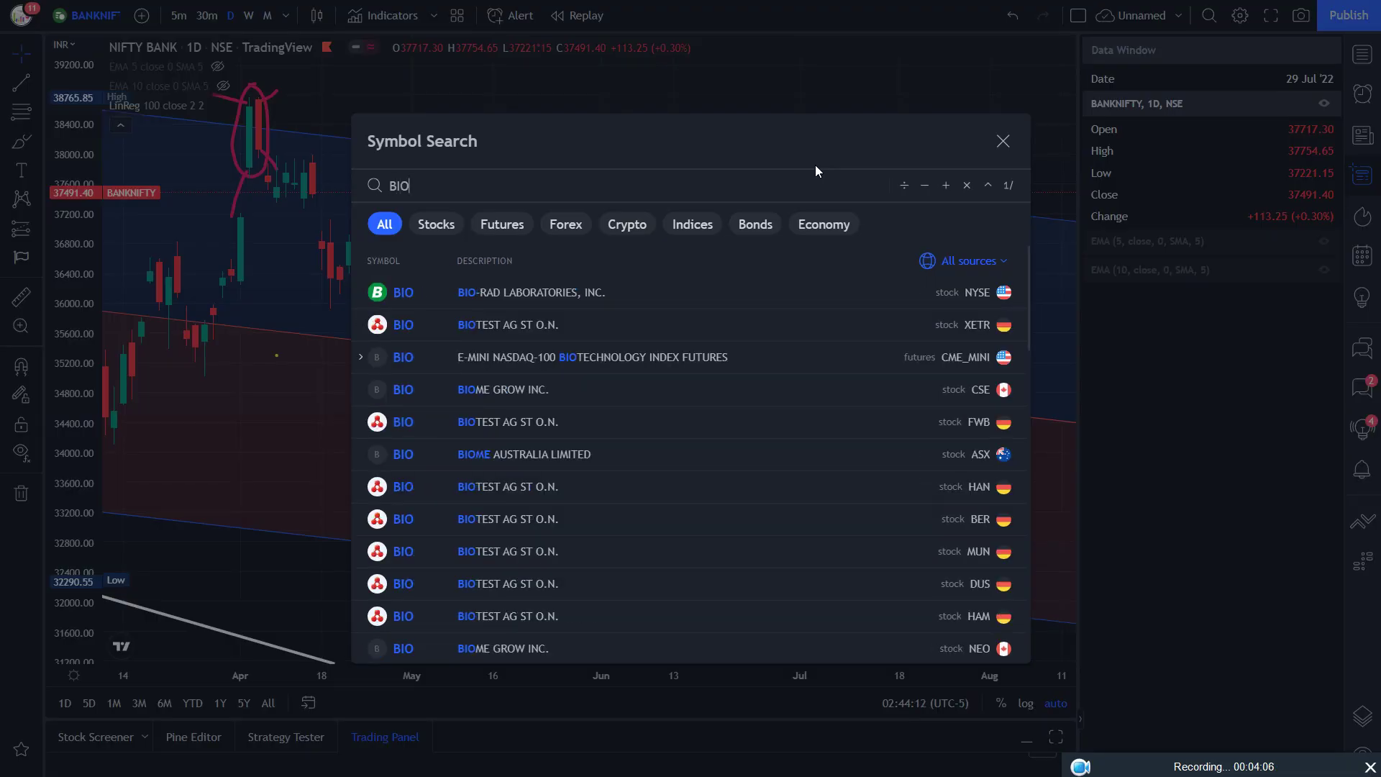
text(CON)
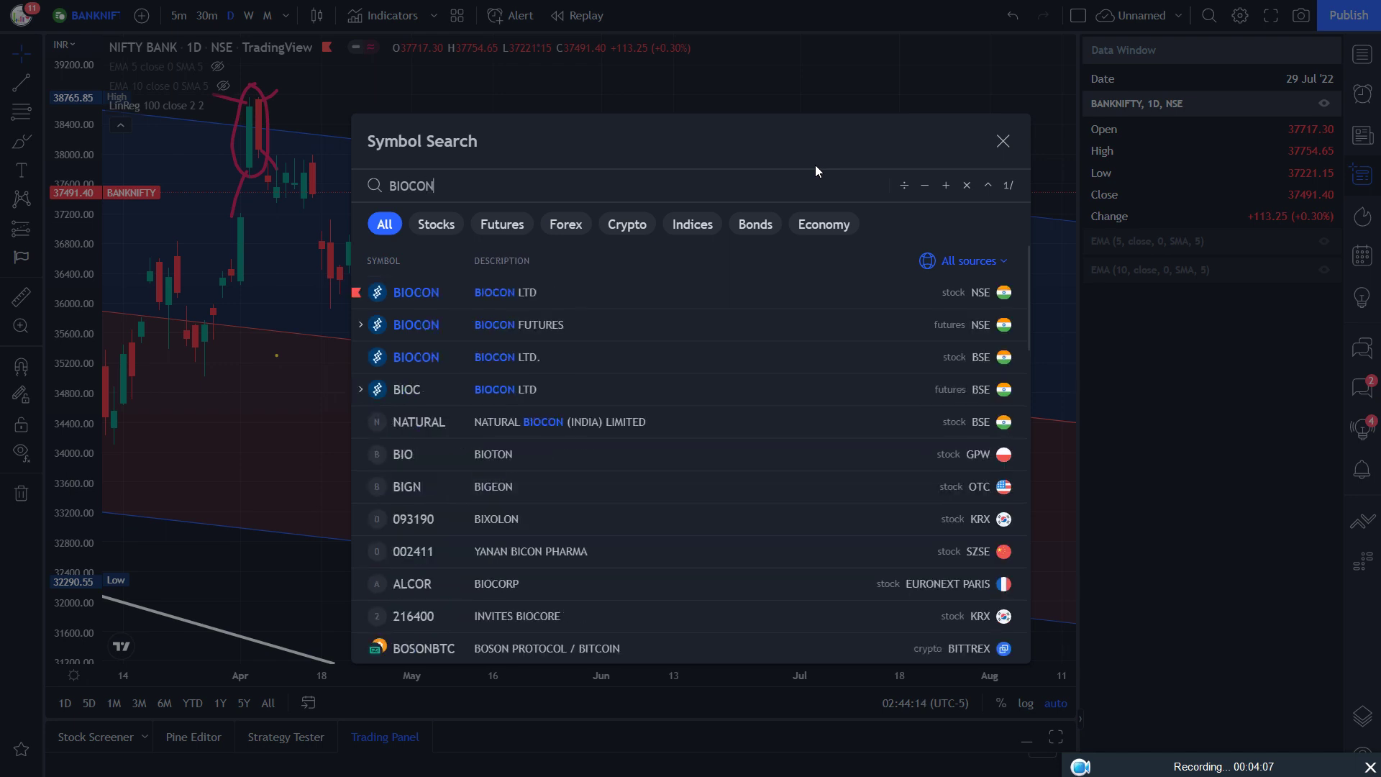
key(Down)
key(Return)
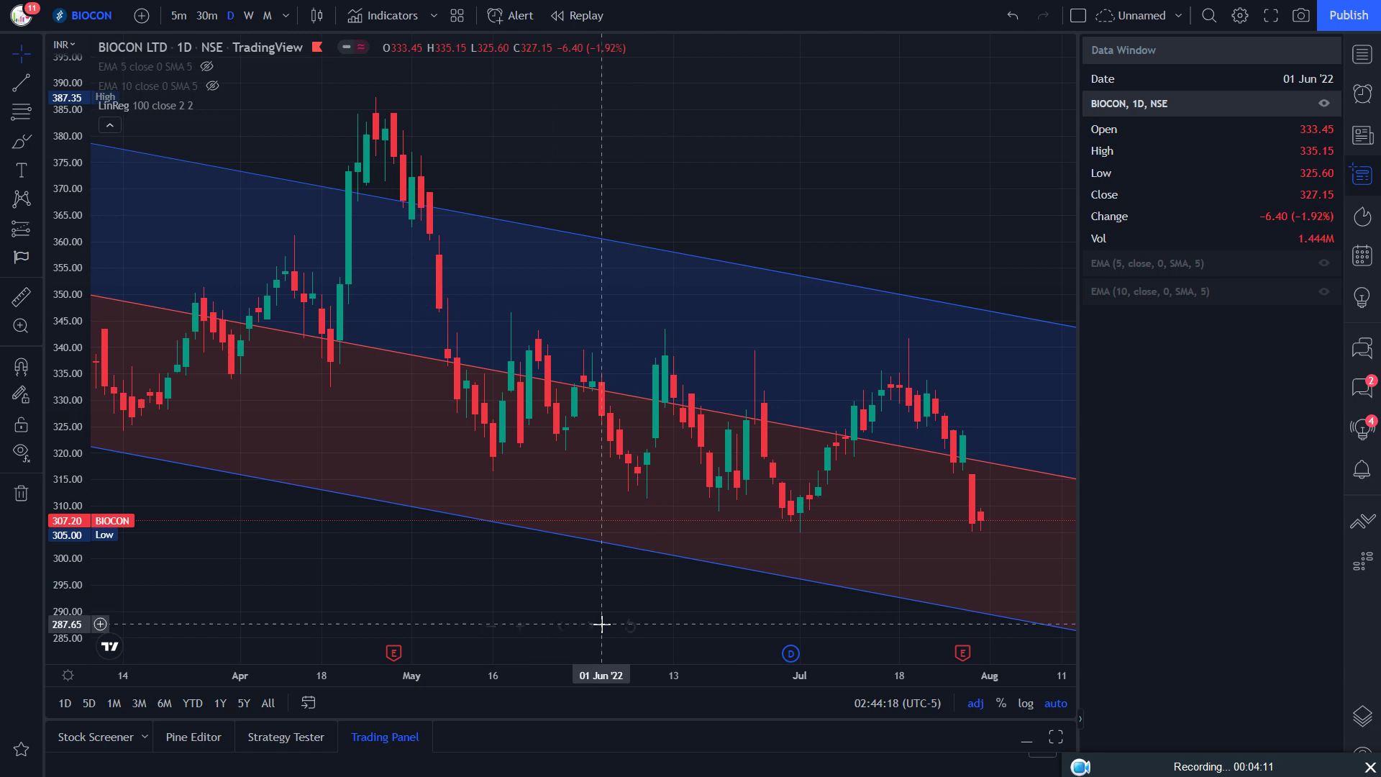
Zoom out to early 2022, then in to roughly July through August
click(490, 627)
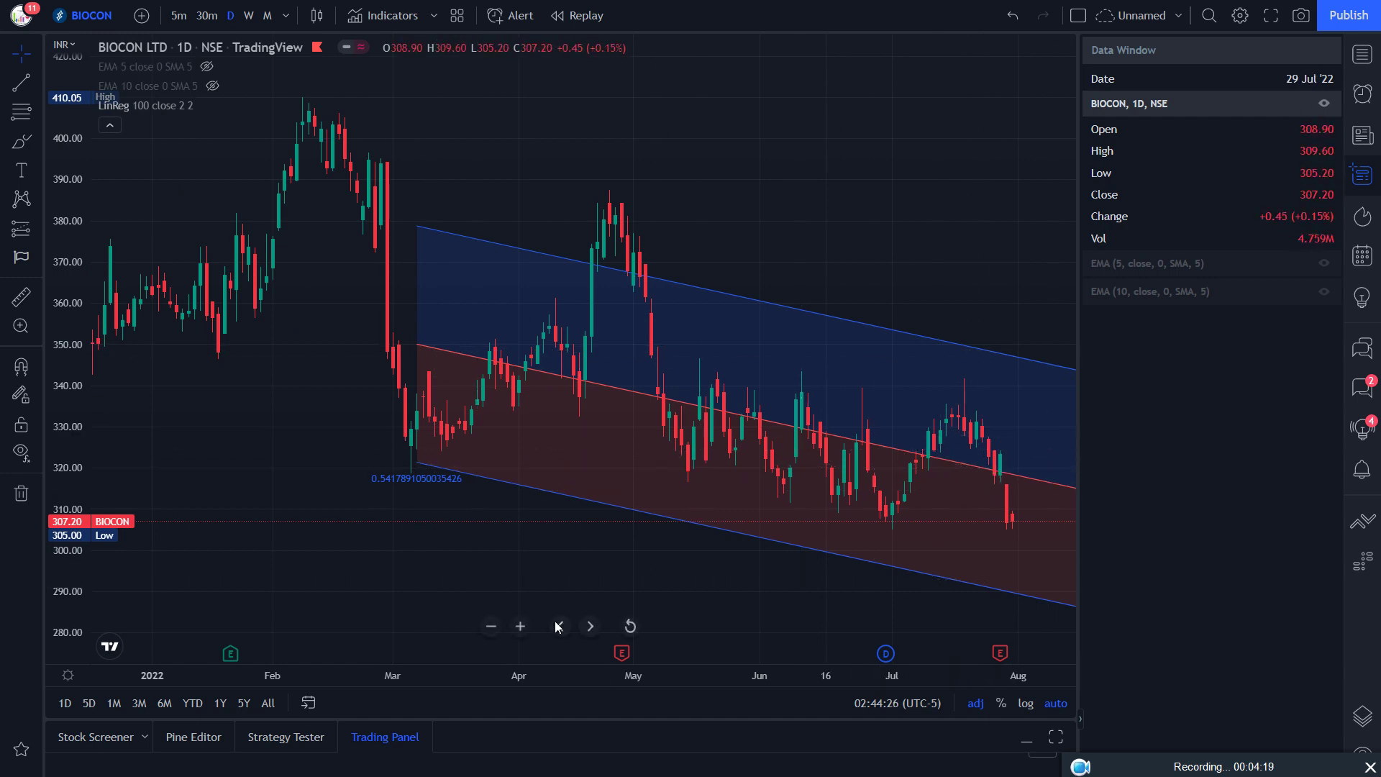
click(521, 627)
click(521, 627)
click(521, 627)
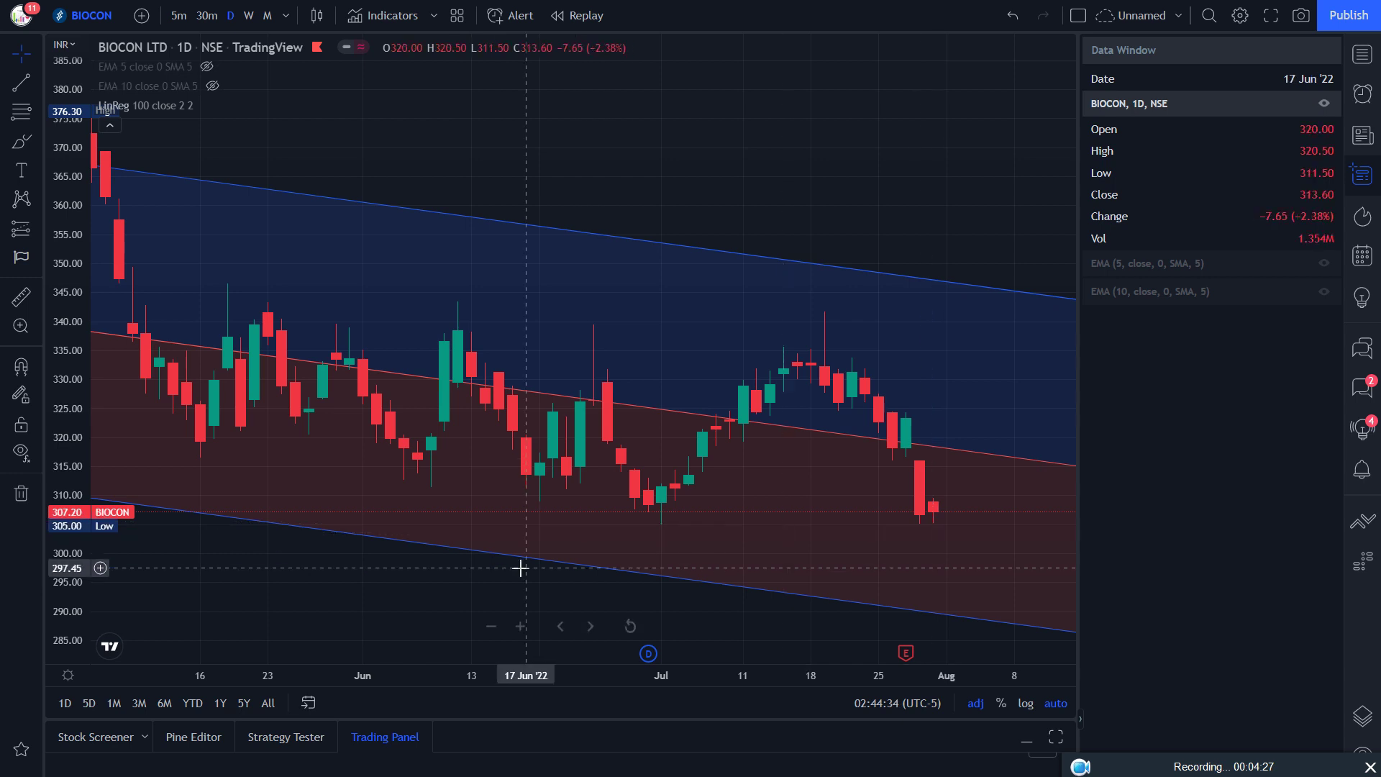
click(521, 627)
click(522, 627)
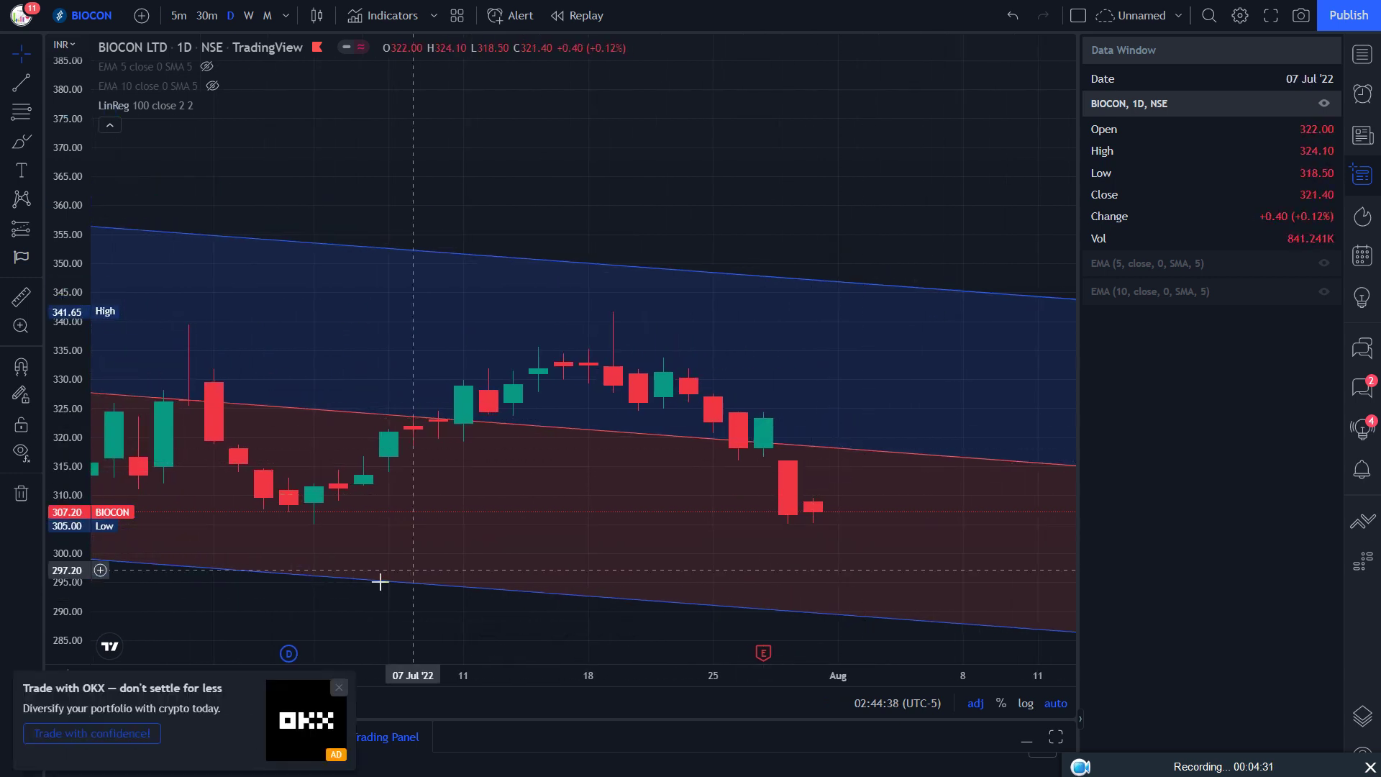
Close the OKX ad and the 'Go ad-free' offer, then zoom out one step
click(339, 687)
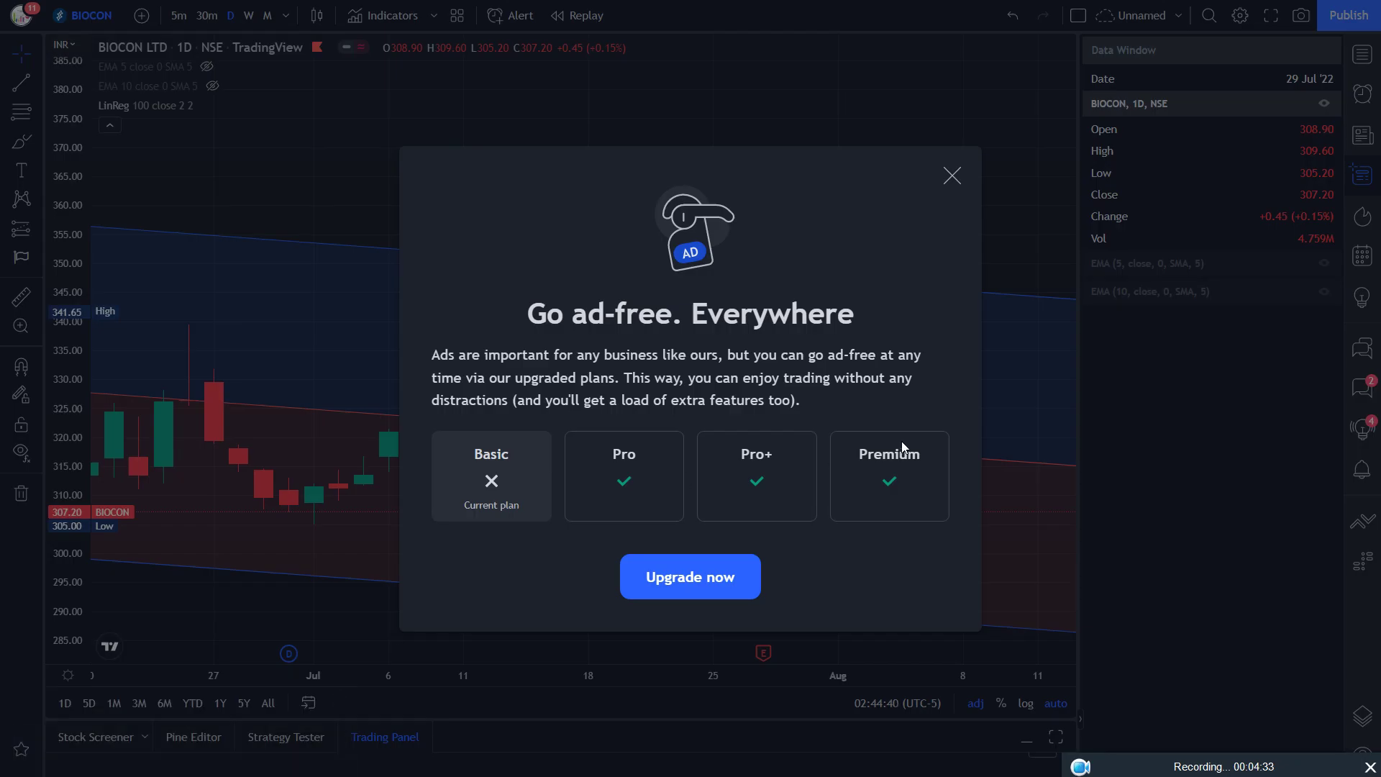
click(952, 175)
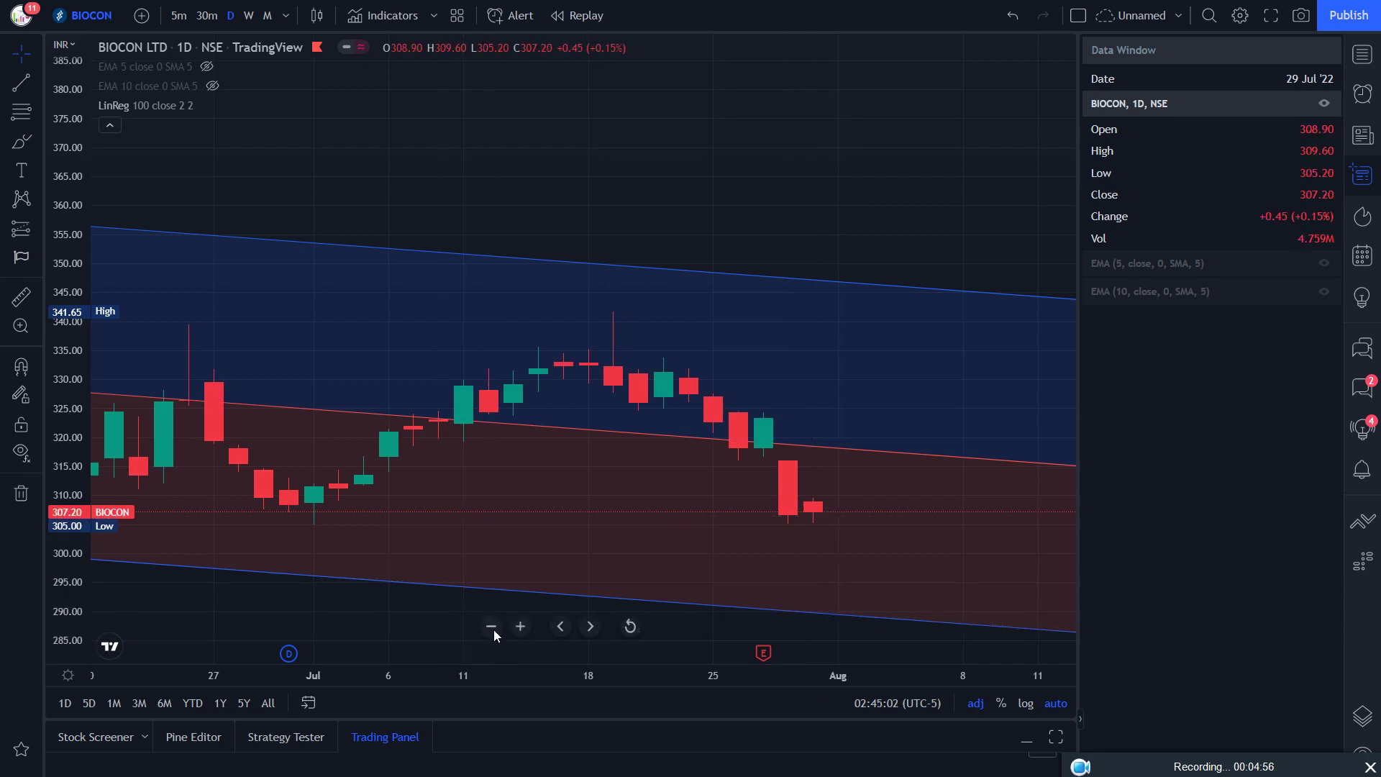
click(492, 626)
click(491, 626)
click(491, 627)
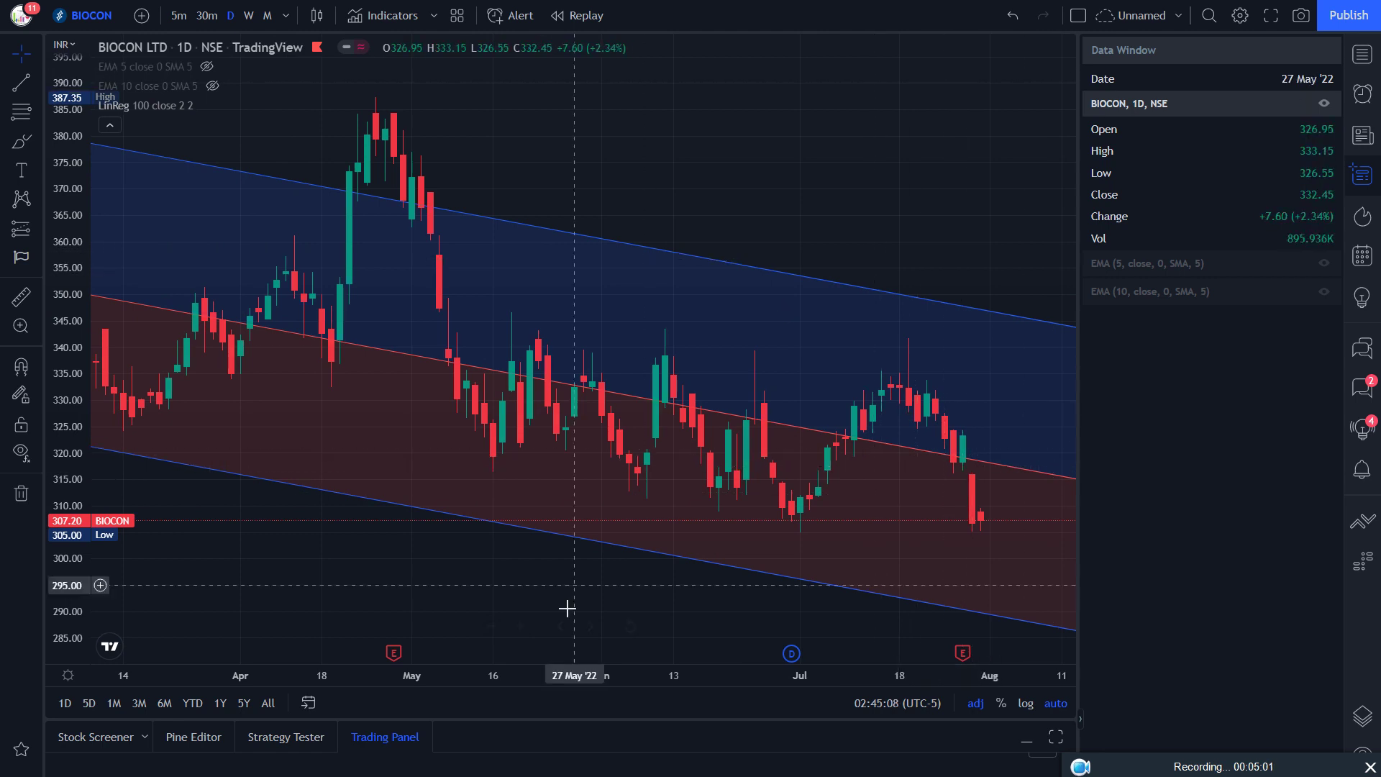
click(490, 628)
click(490, 628)
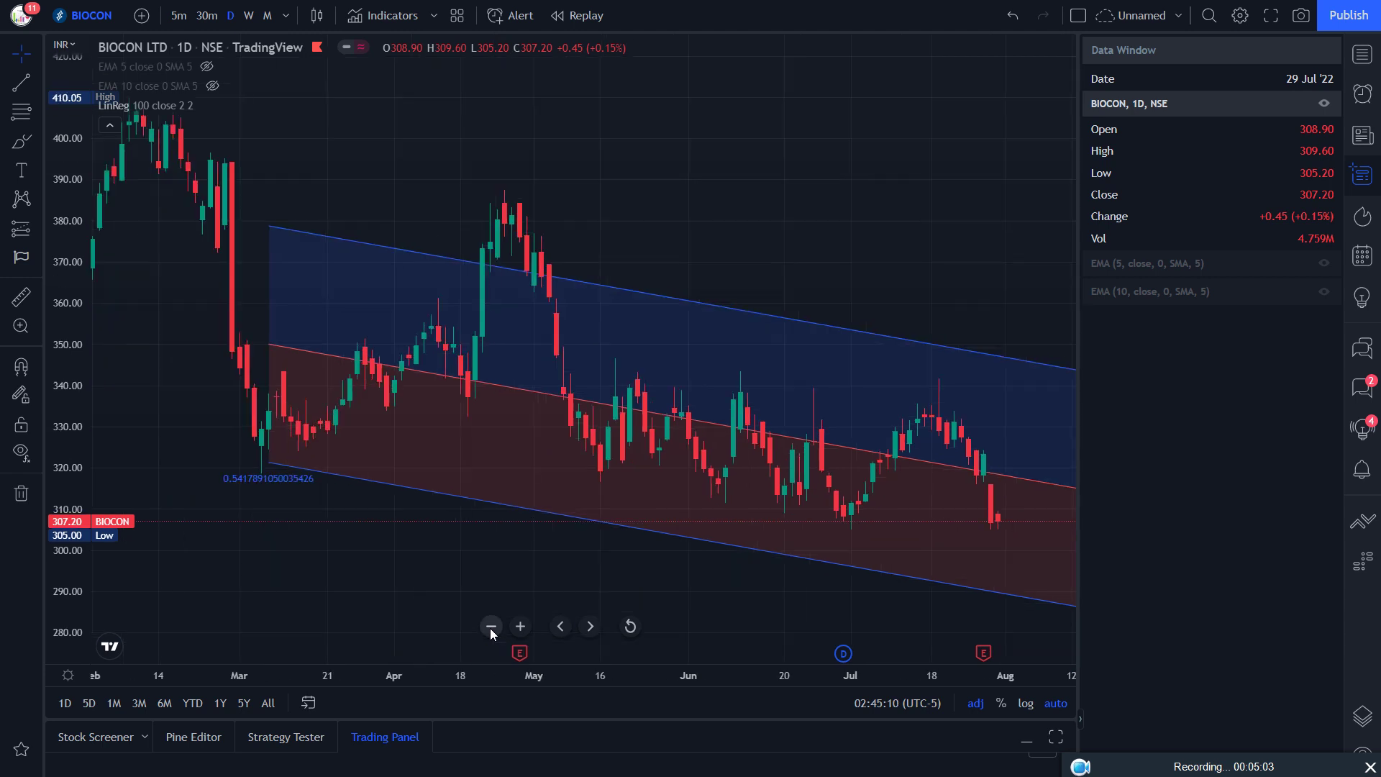
click(490, 628)
text(UBL)
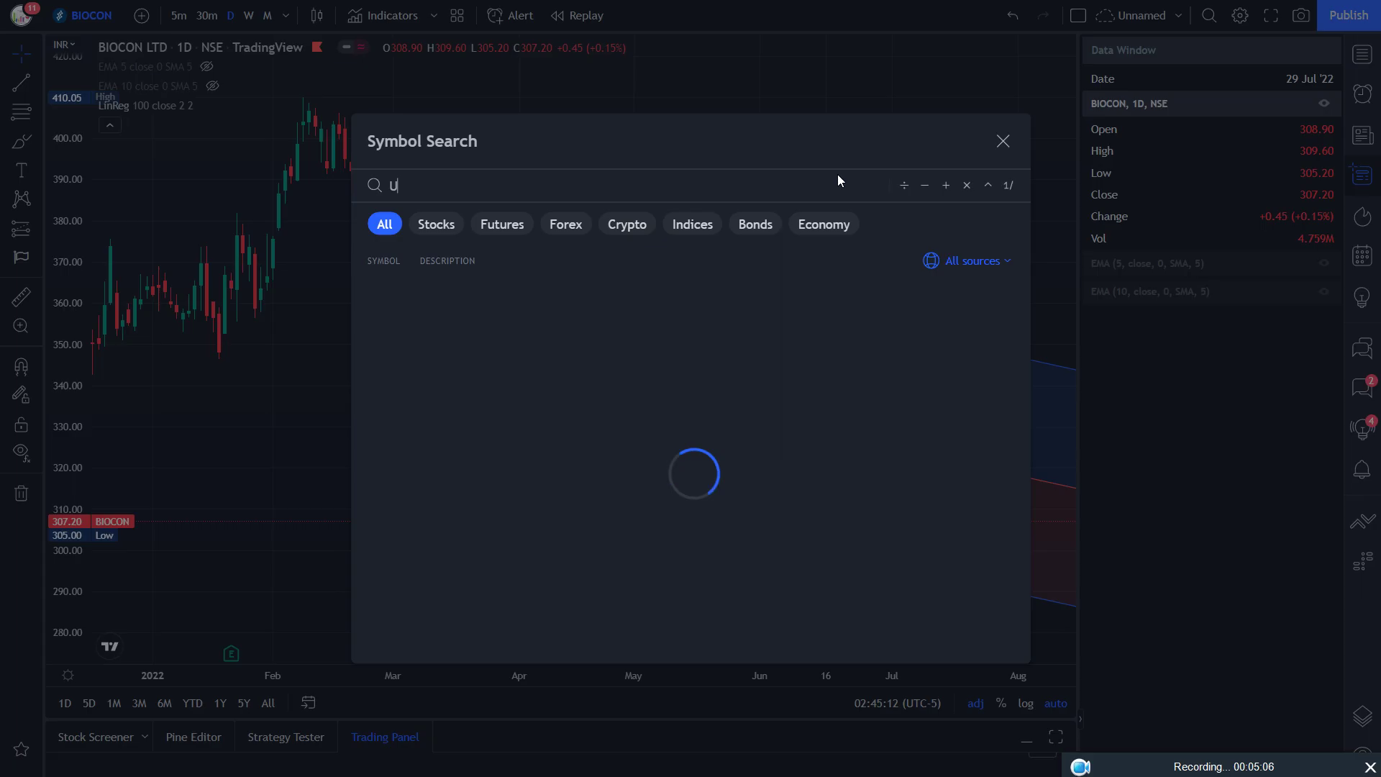
key(Return)
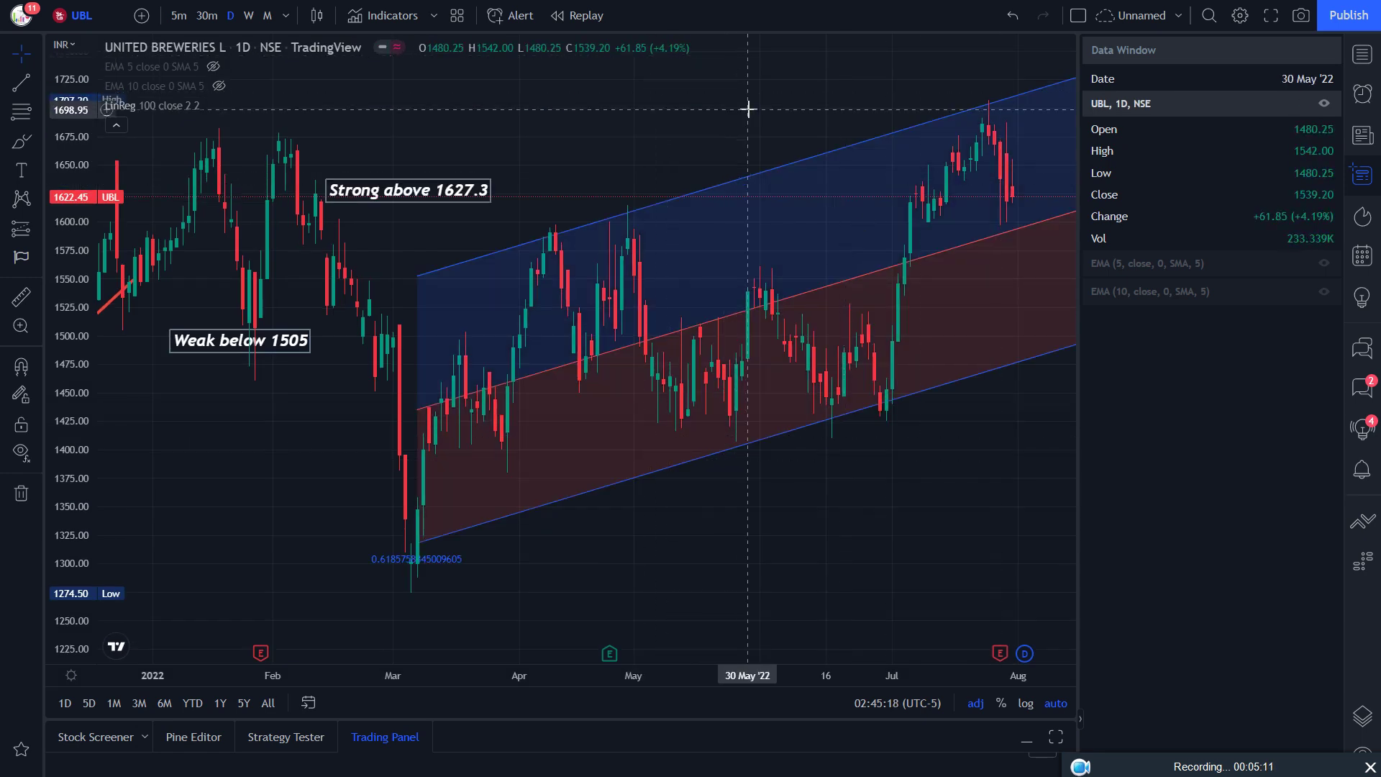
text(BIOCON)
key(Down)
key(Return)
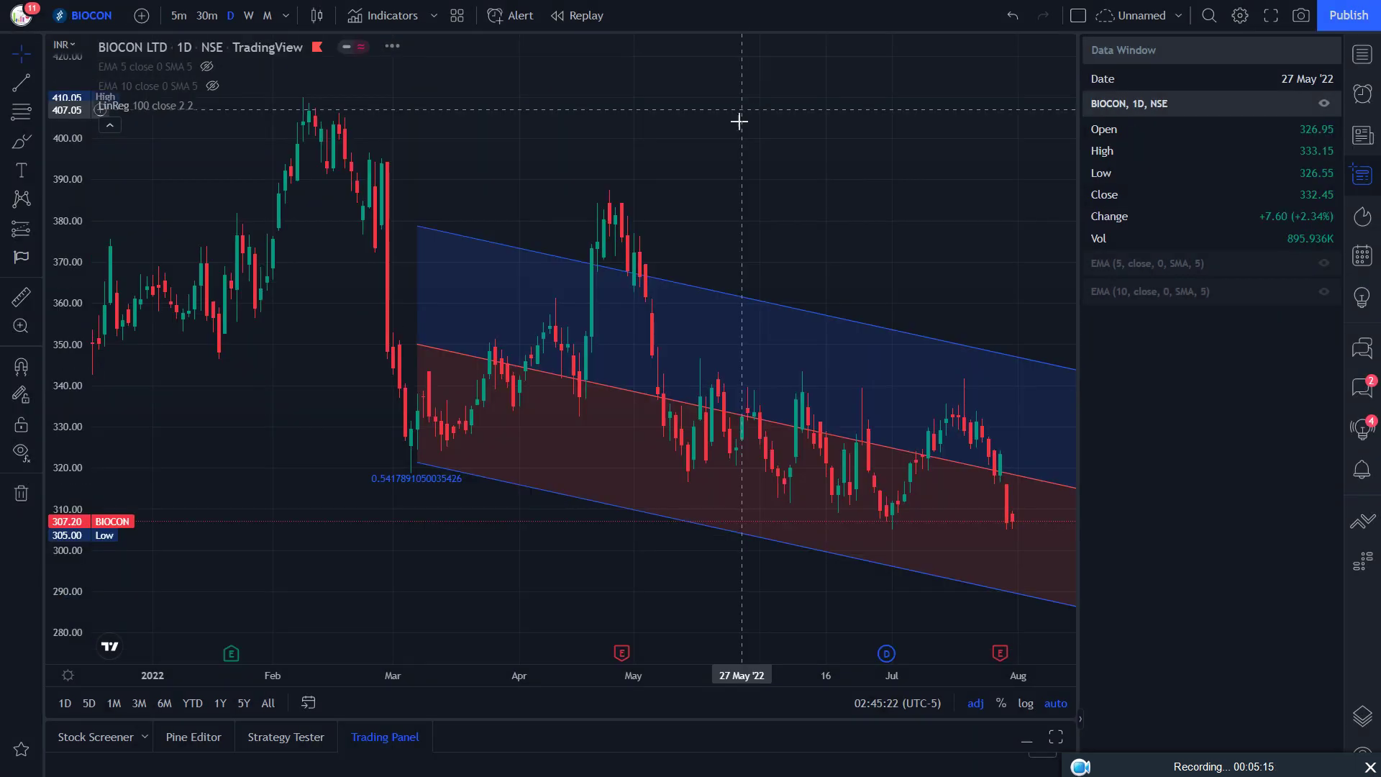
click(520, 631)
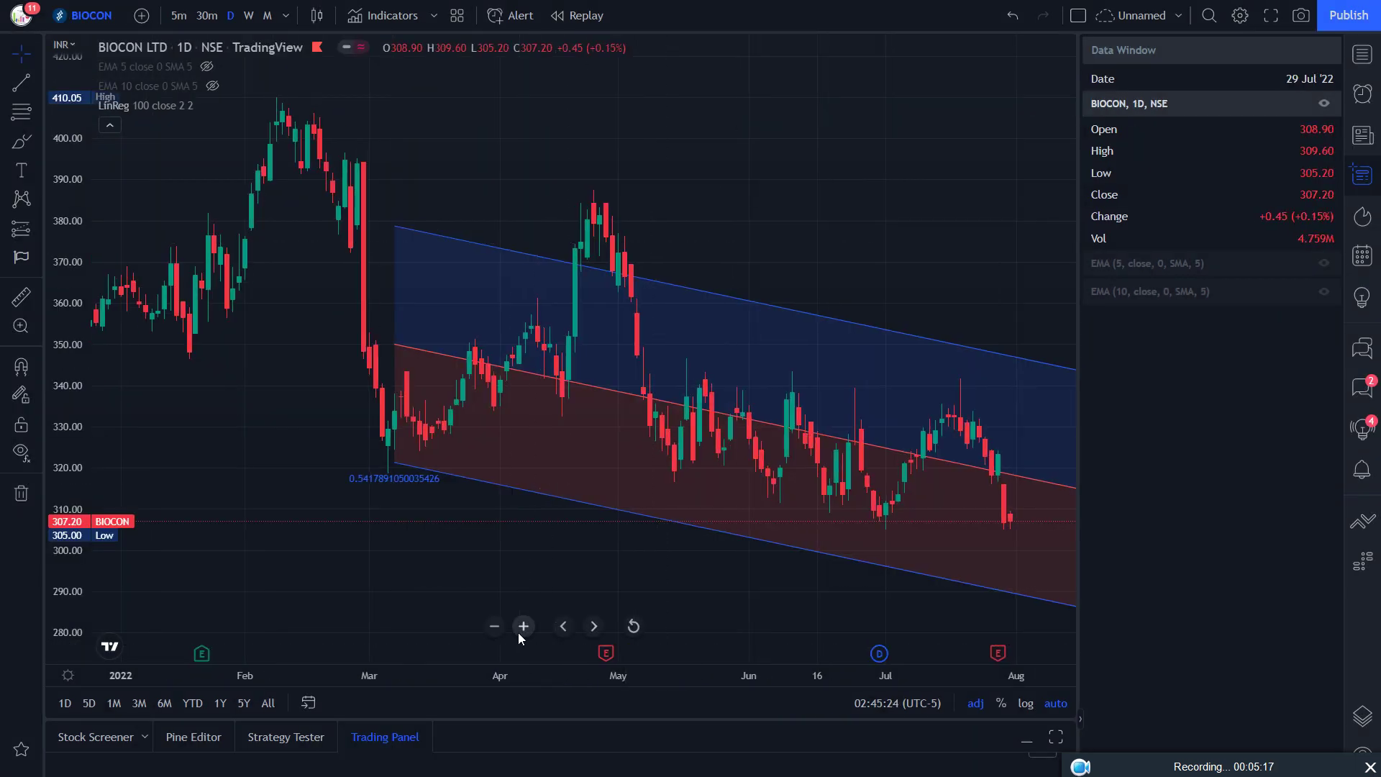
click(519, 626)
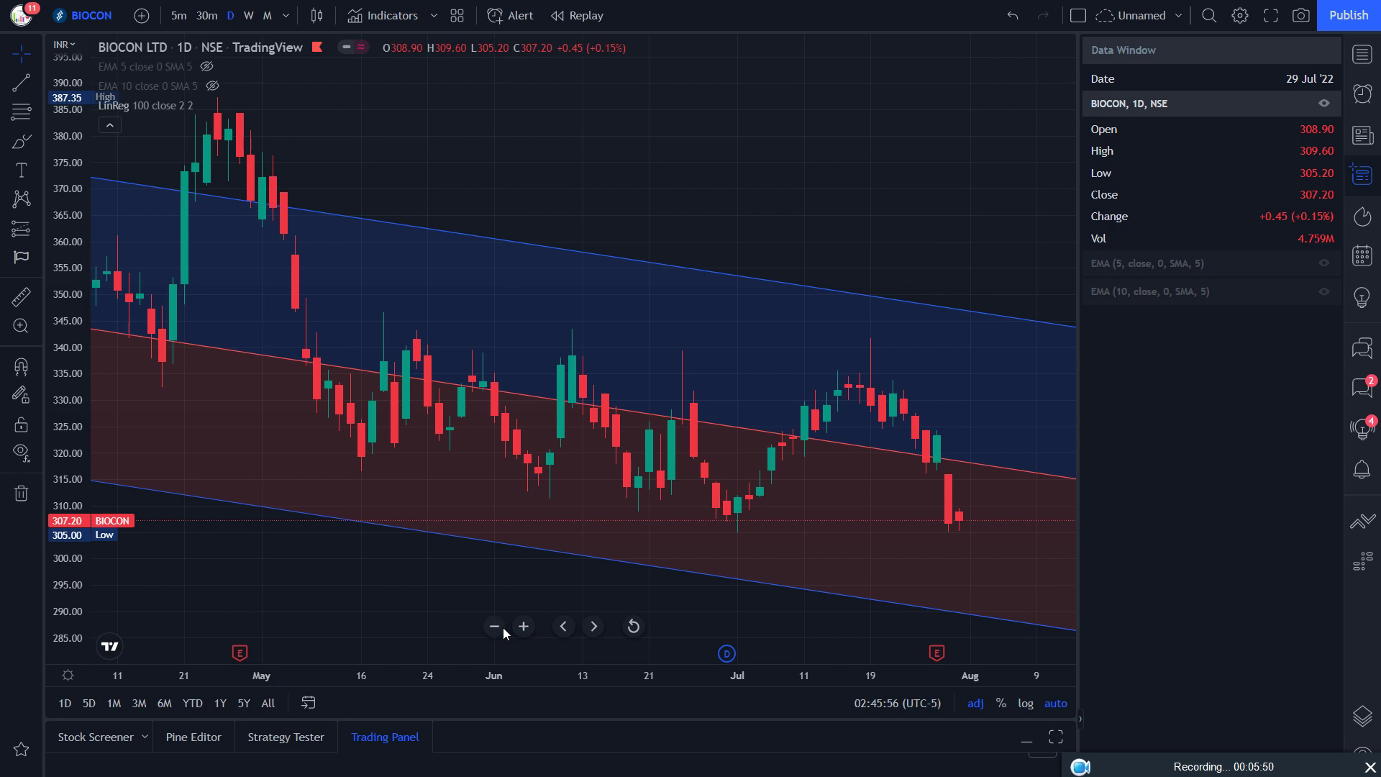
click(503, 628)
click(503, 629)
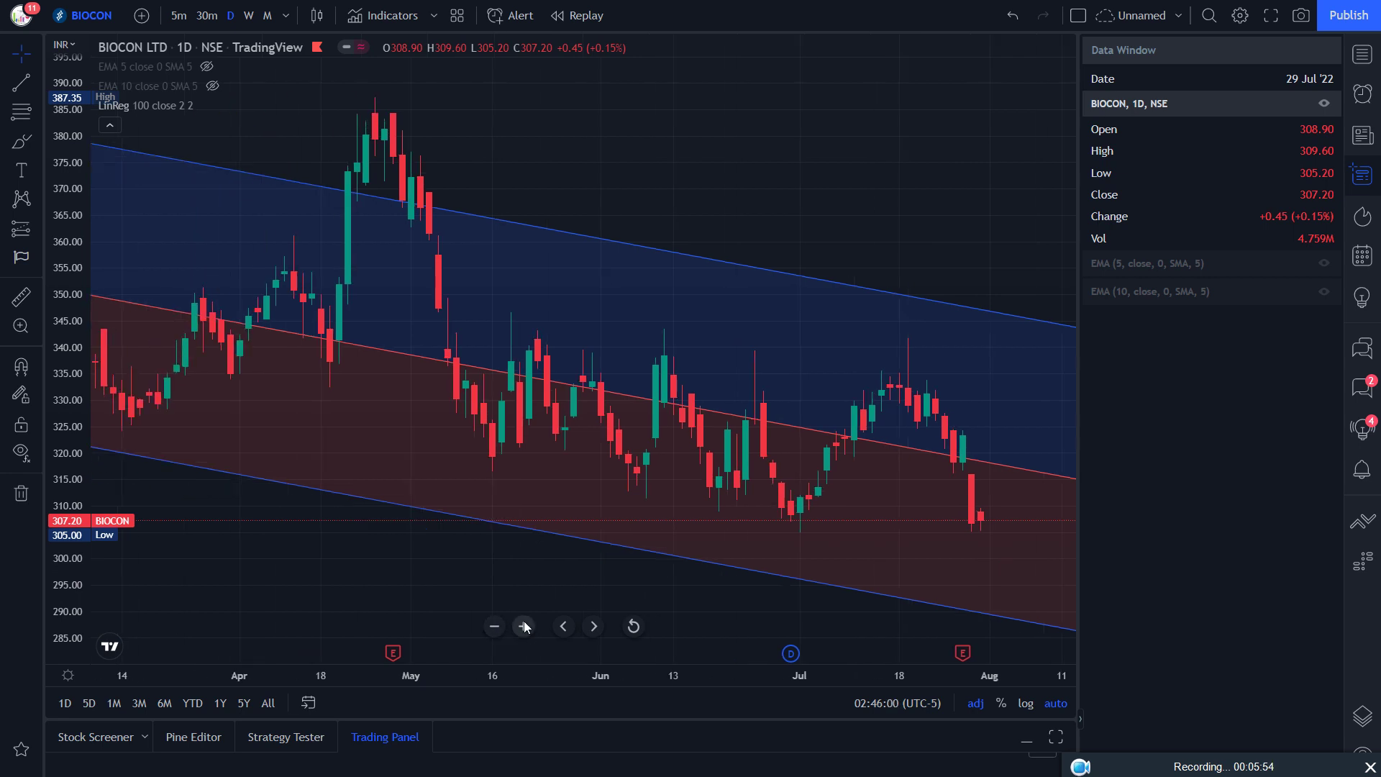
click(524, 623)
click(524, 626)
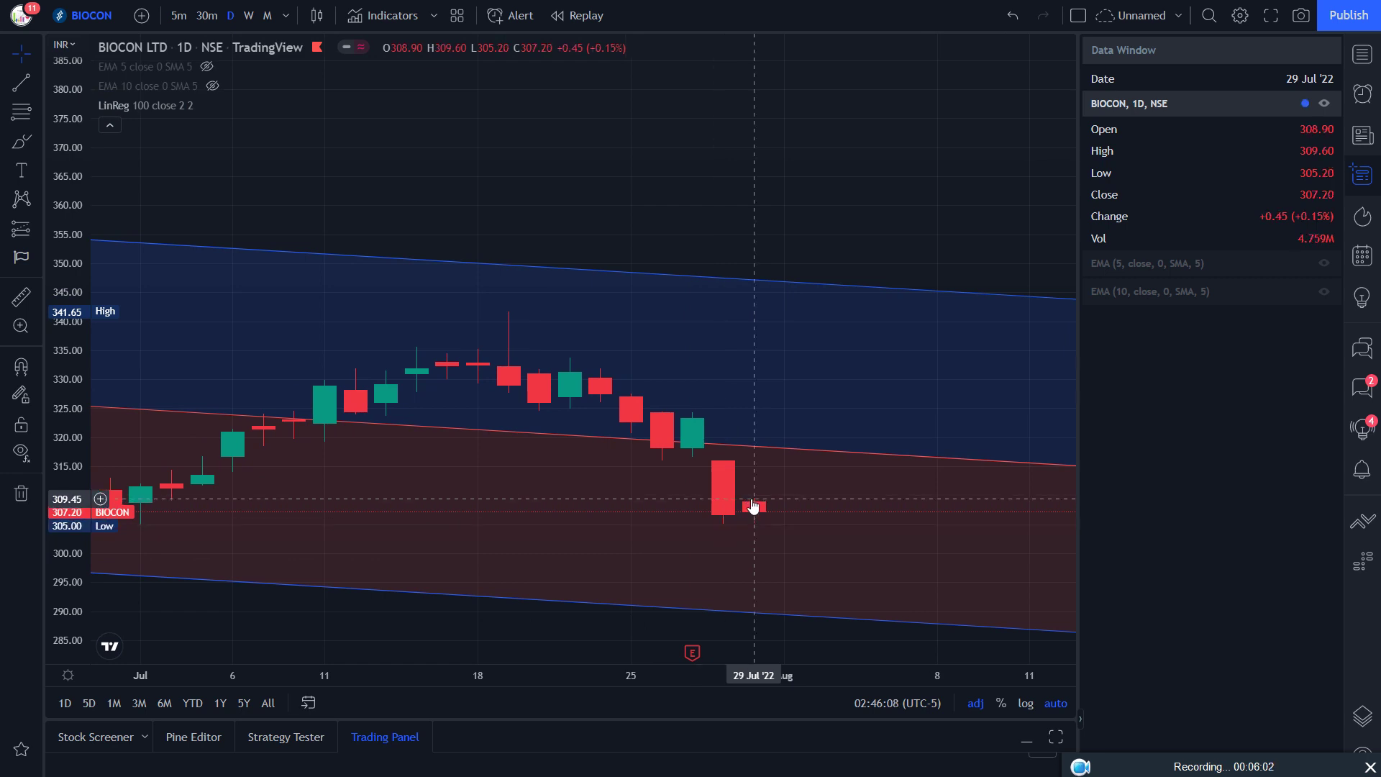
mouse_move(607, 586)
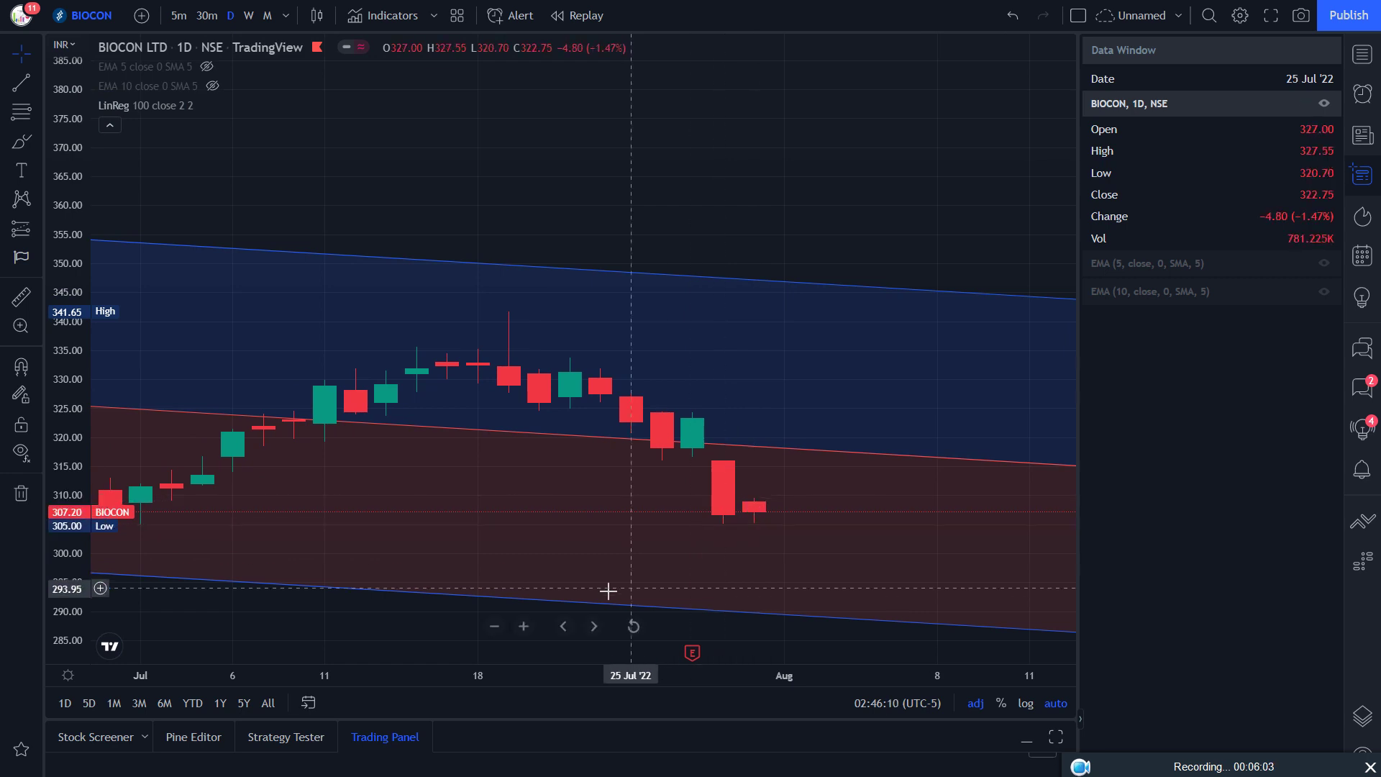
click(494, 633)
click(494, 633)
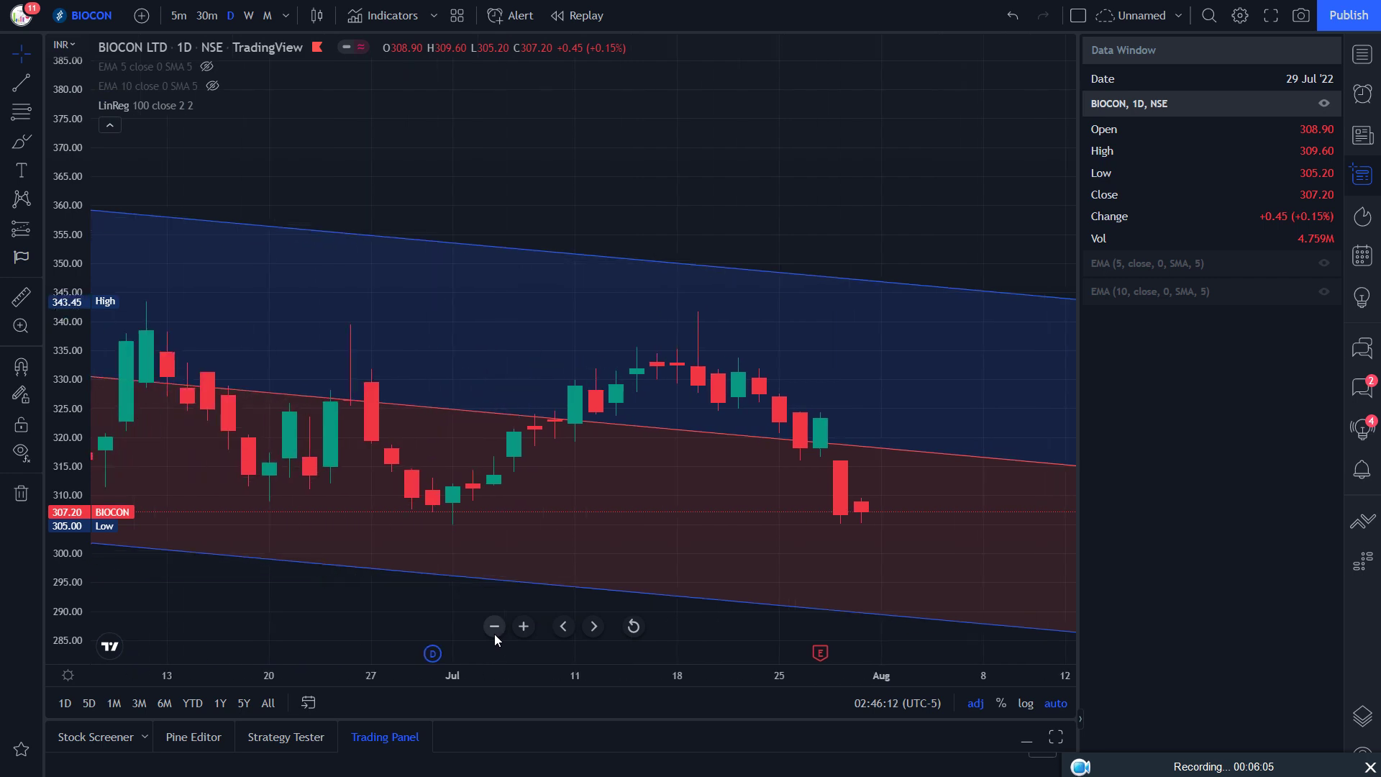
click(494, 633)
click(494, 626)
click(494, 626)
click(495, 626)
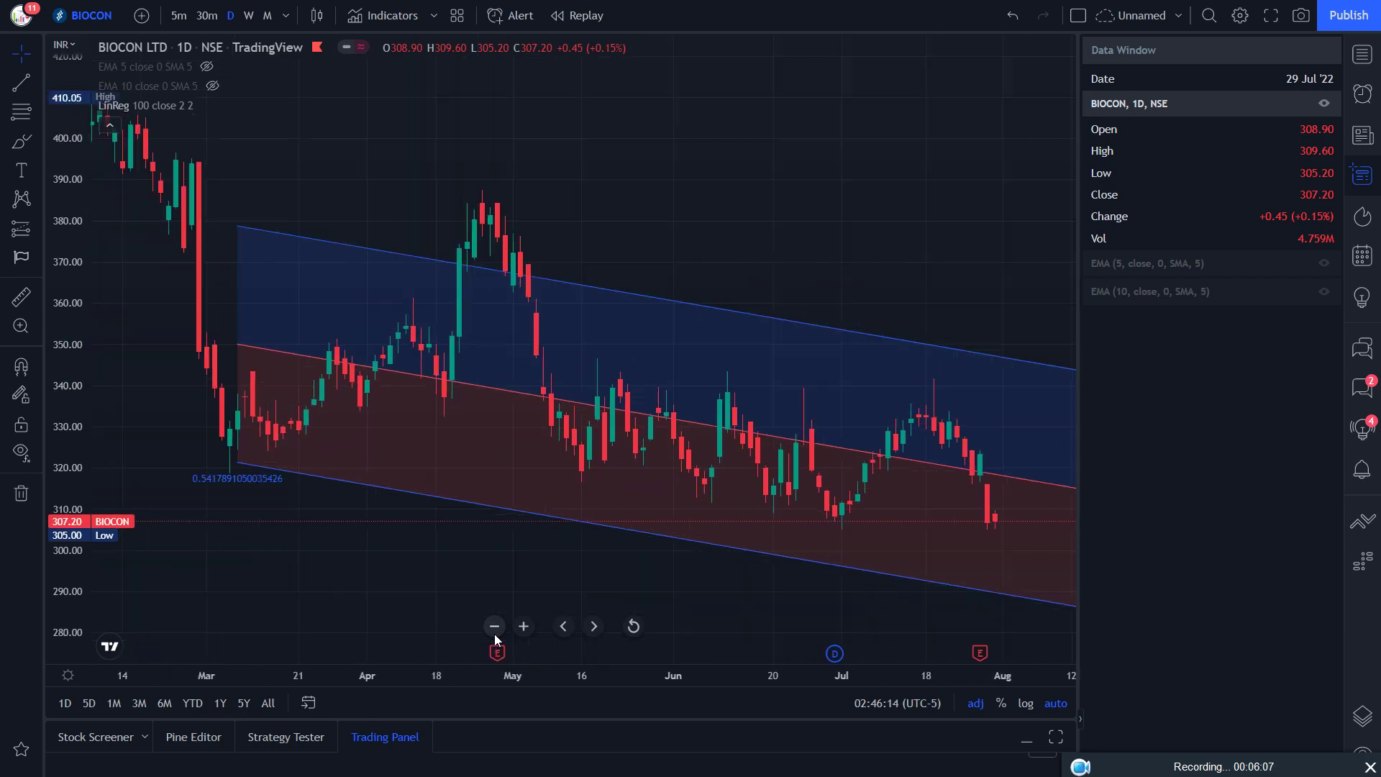
click(494, 627)
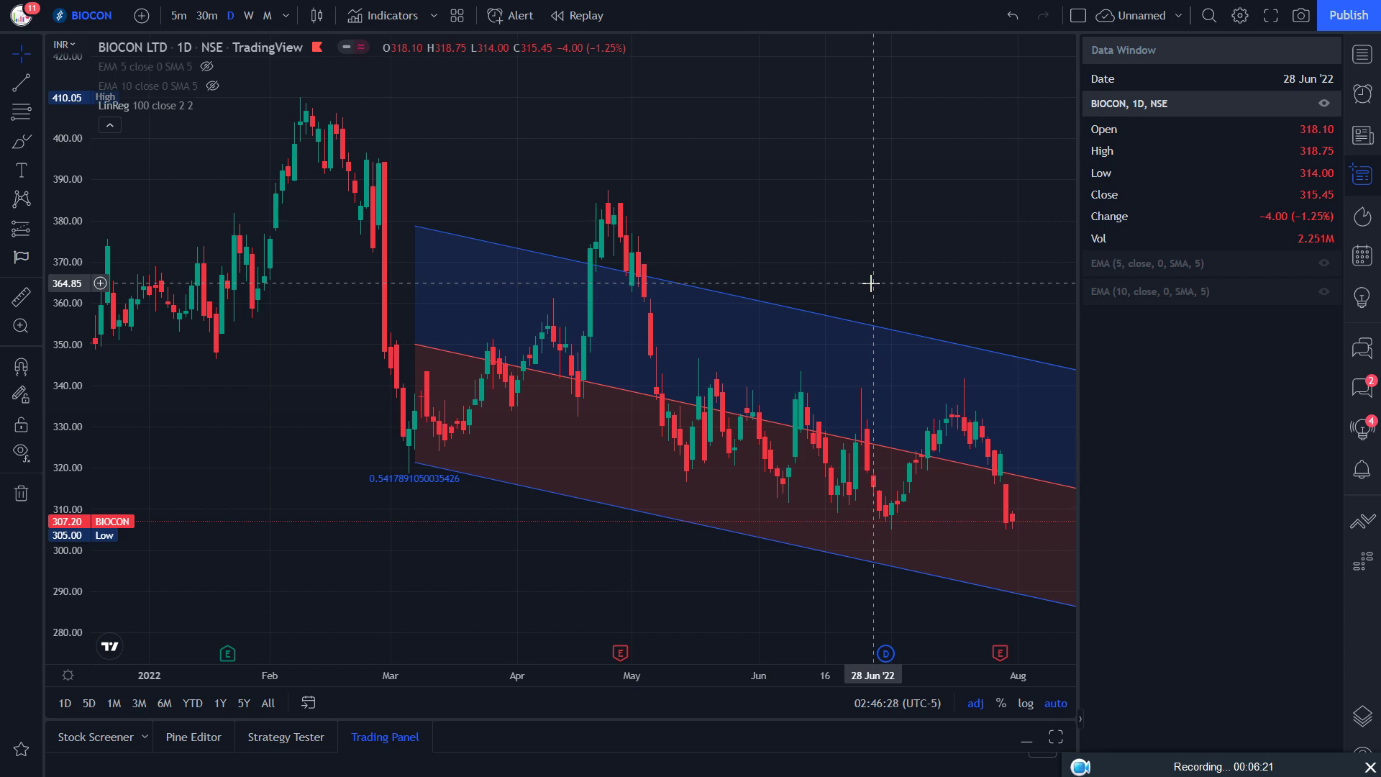
Search 'NIFTY' and load the NIFTY 50 daily chart
text(N)
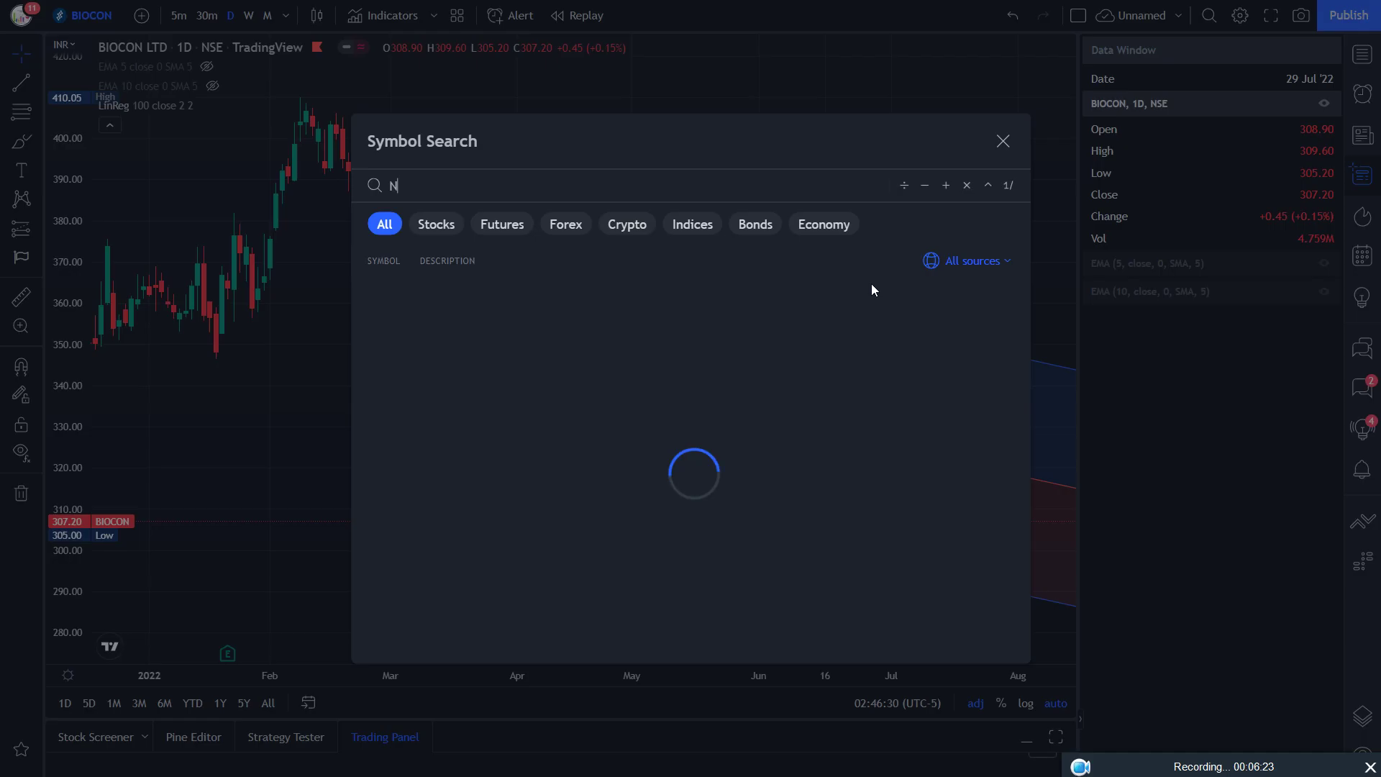
text(IFTY)
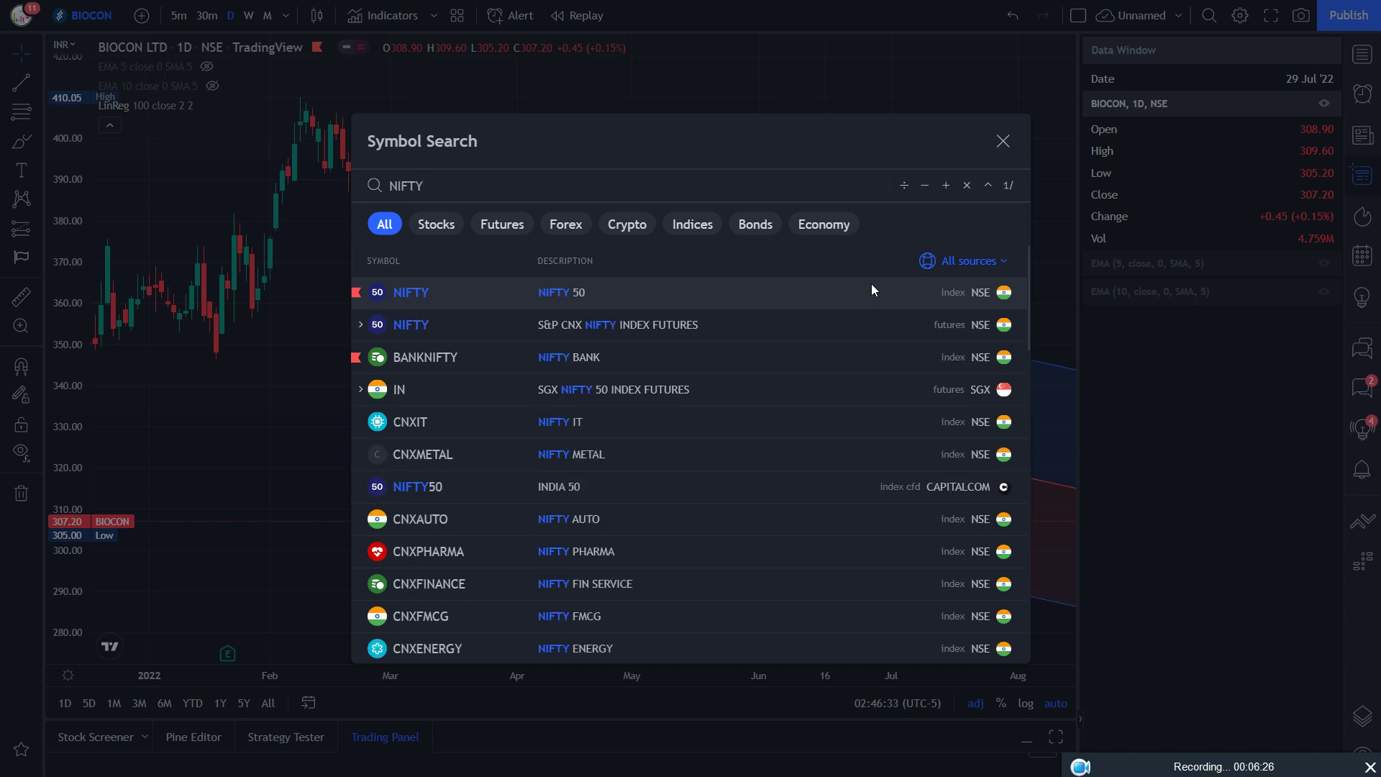
key(Down)
key(Return)
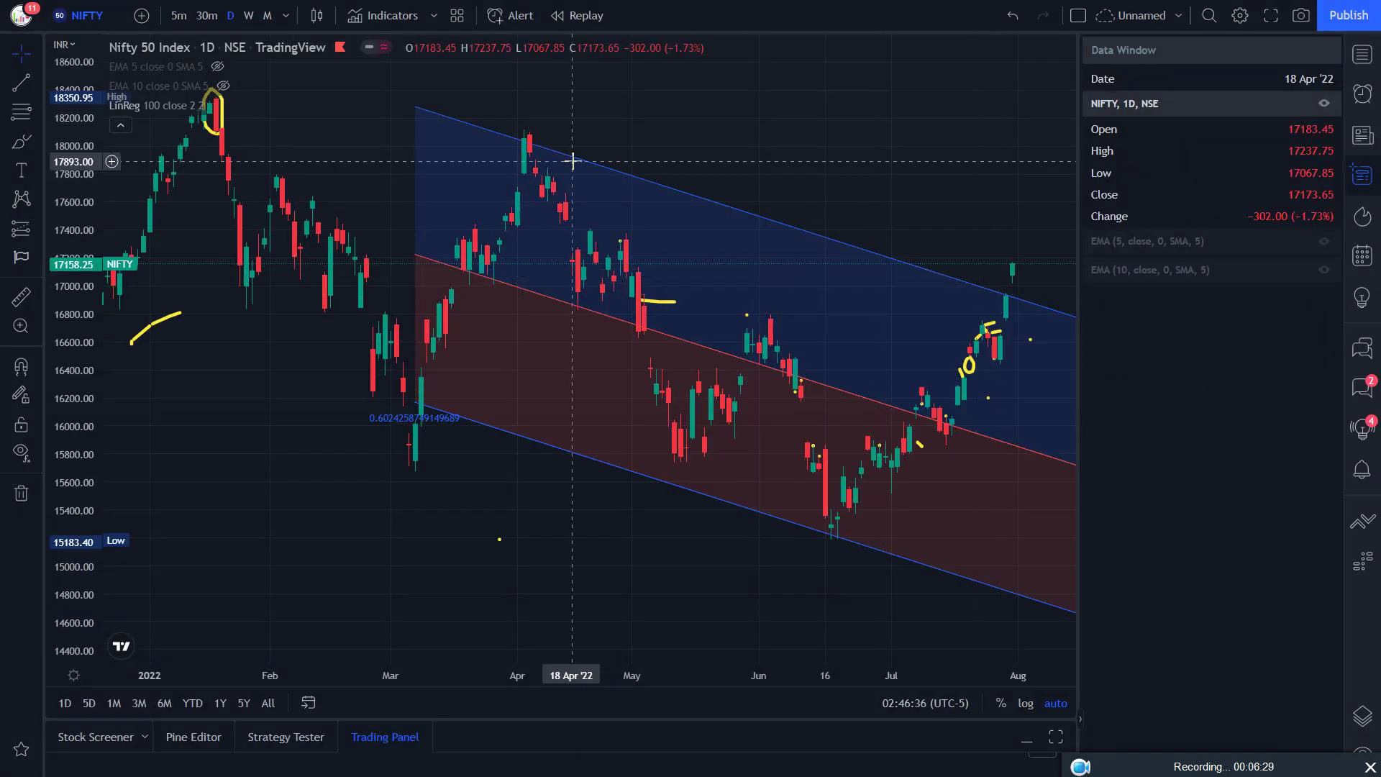
Set the LinReg channel Length from 100 to 25
mouse_move(220, 107)
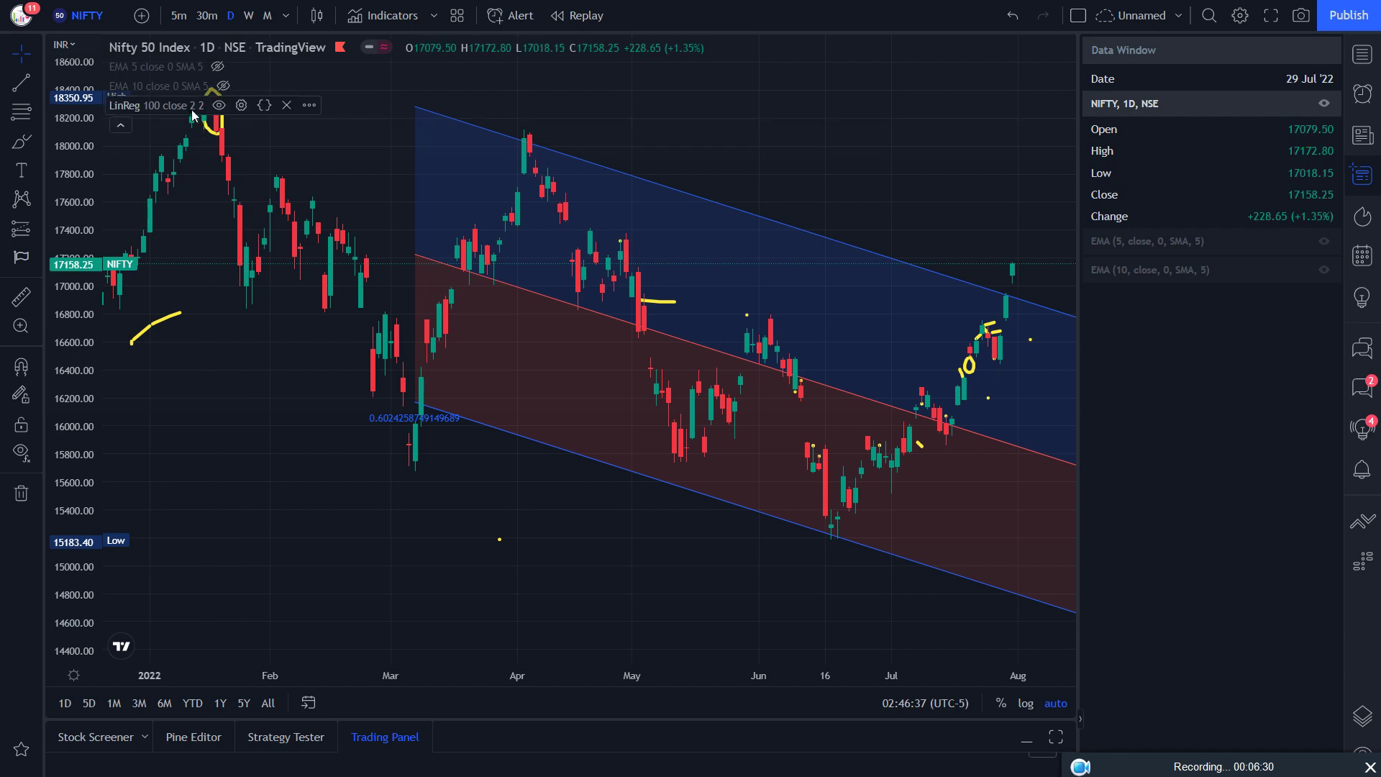
click(241, 108)
double_click(641, 199)
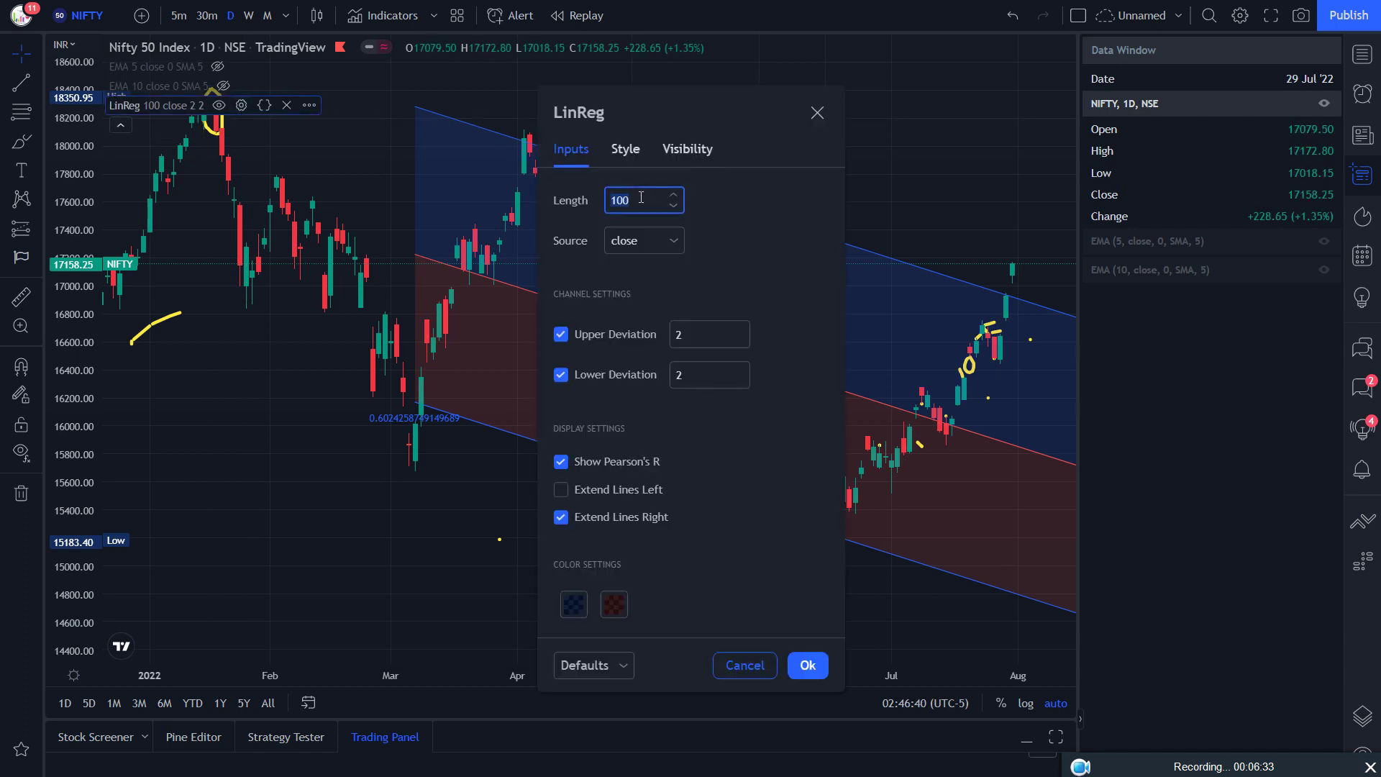
text(25)
click(809, 667)
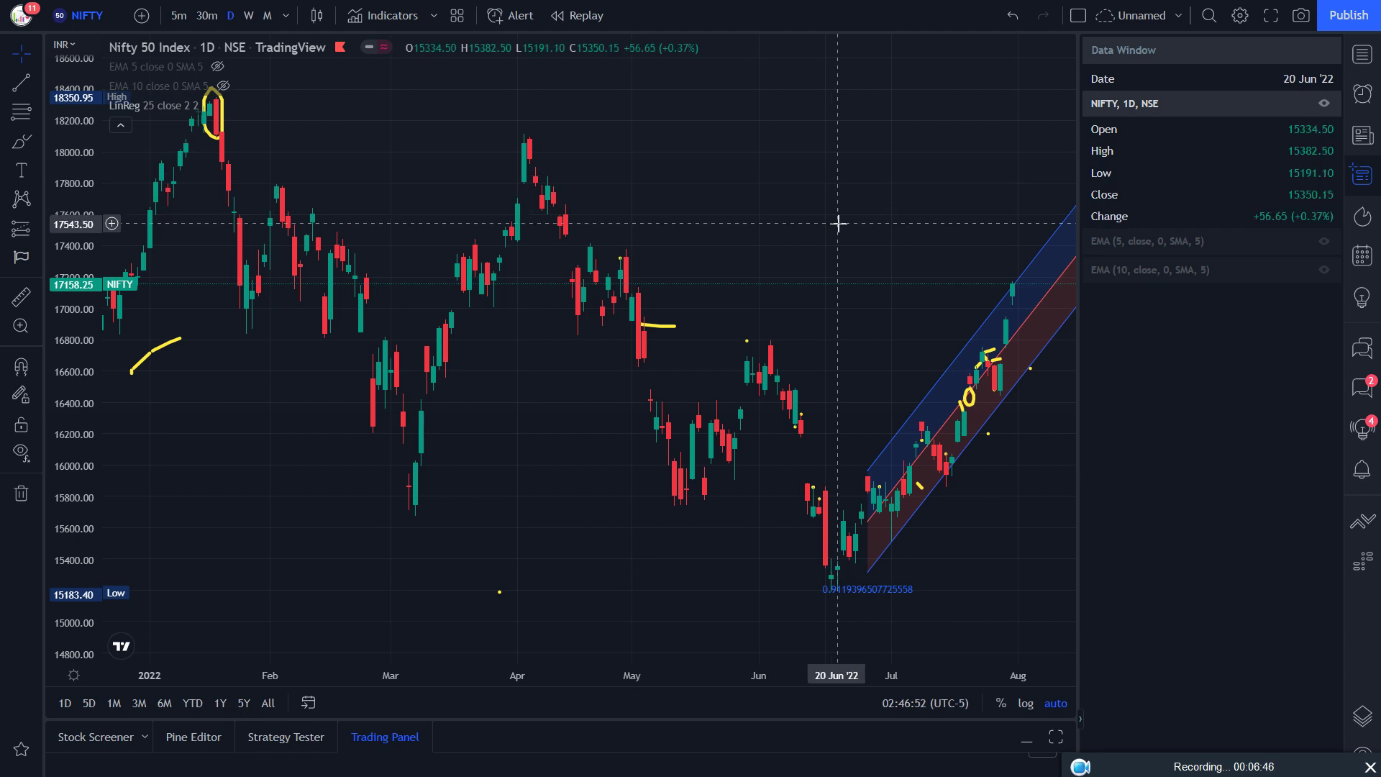
Load the NSE RELIANCE daily chart and zoom in two steps on recent candles
text(RELIAN)
key(Down)
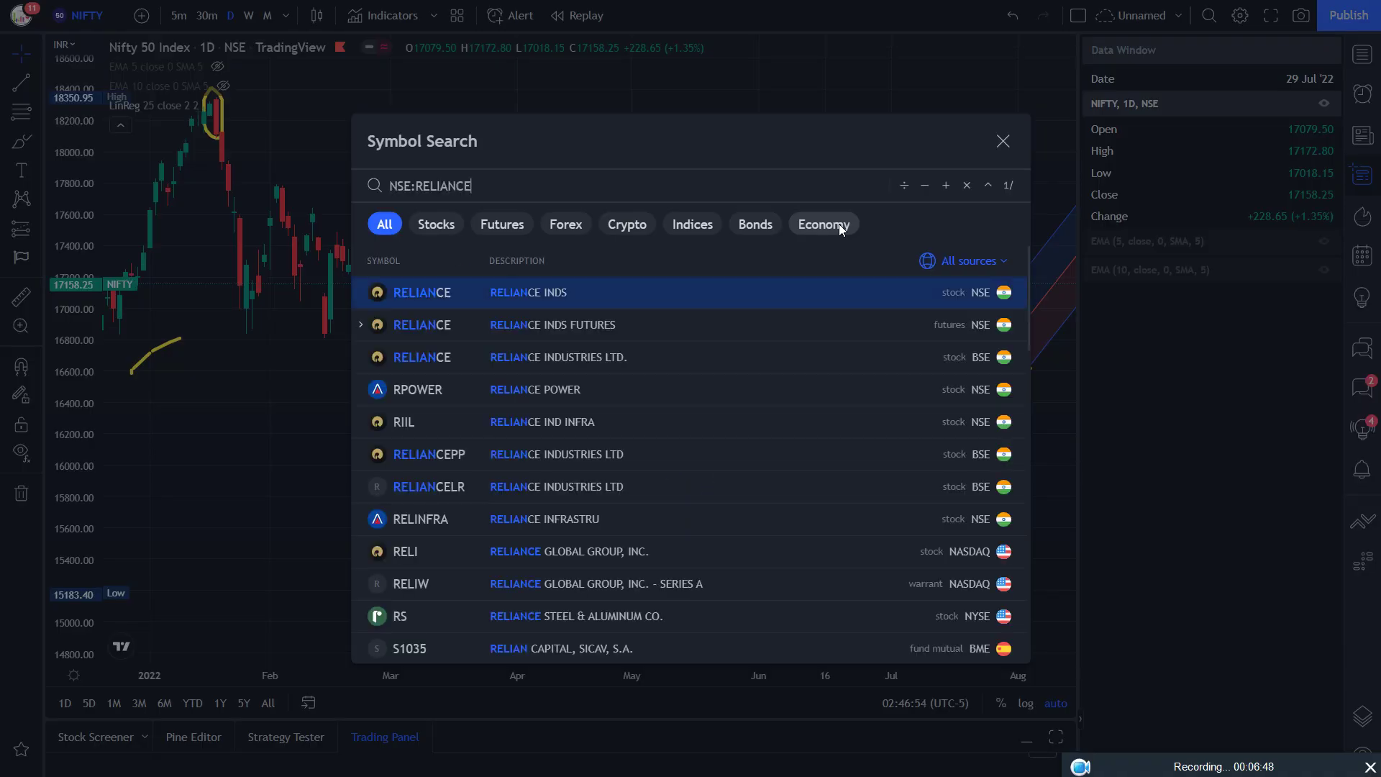
key(Return)
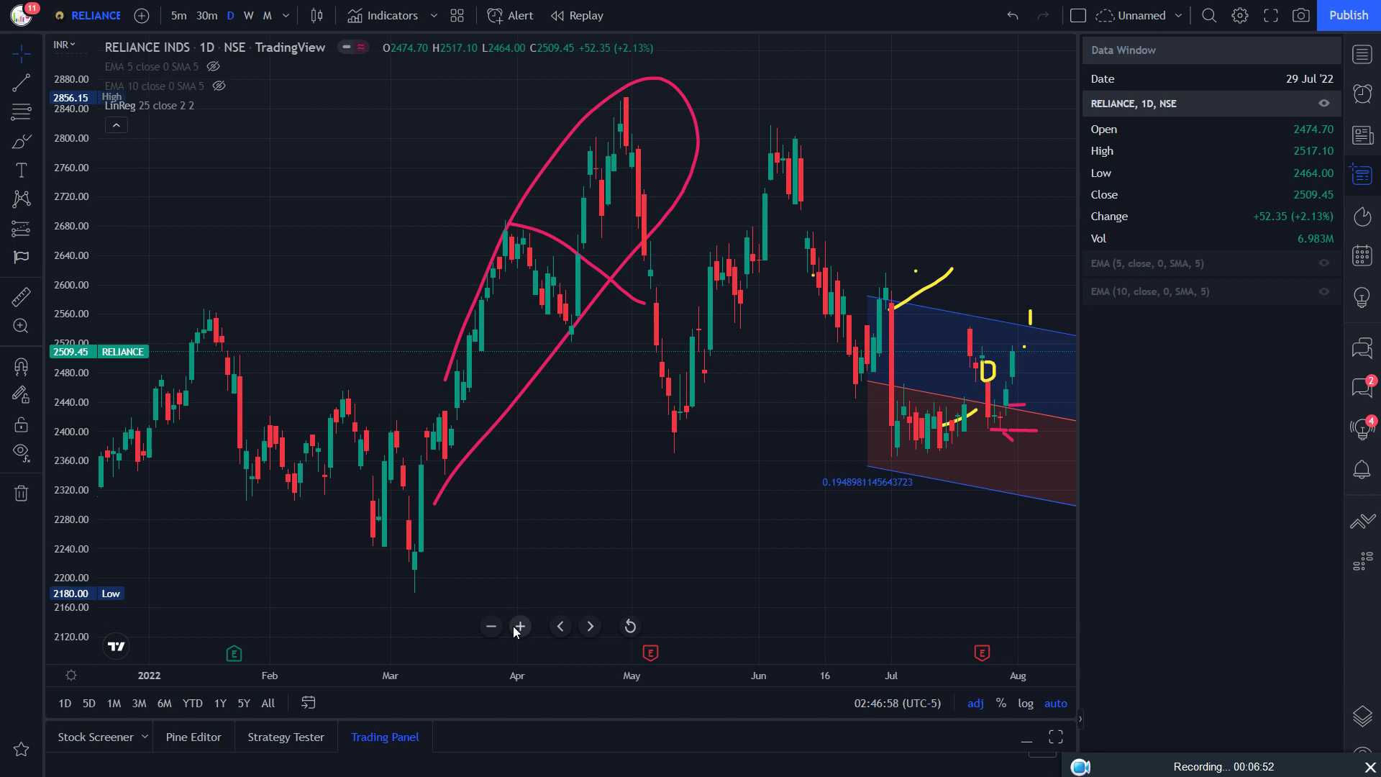
click(516, 629)
click(518, 627)
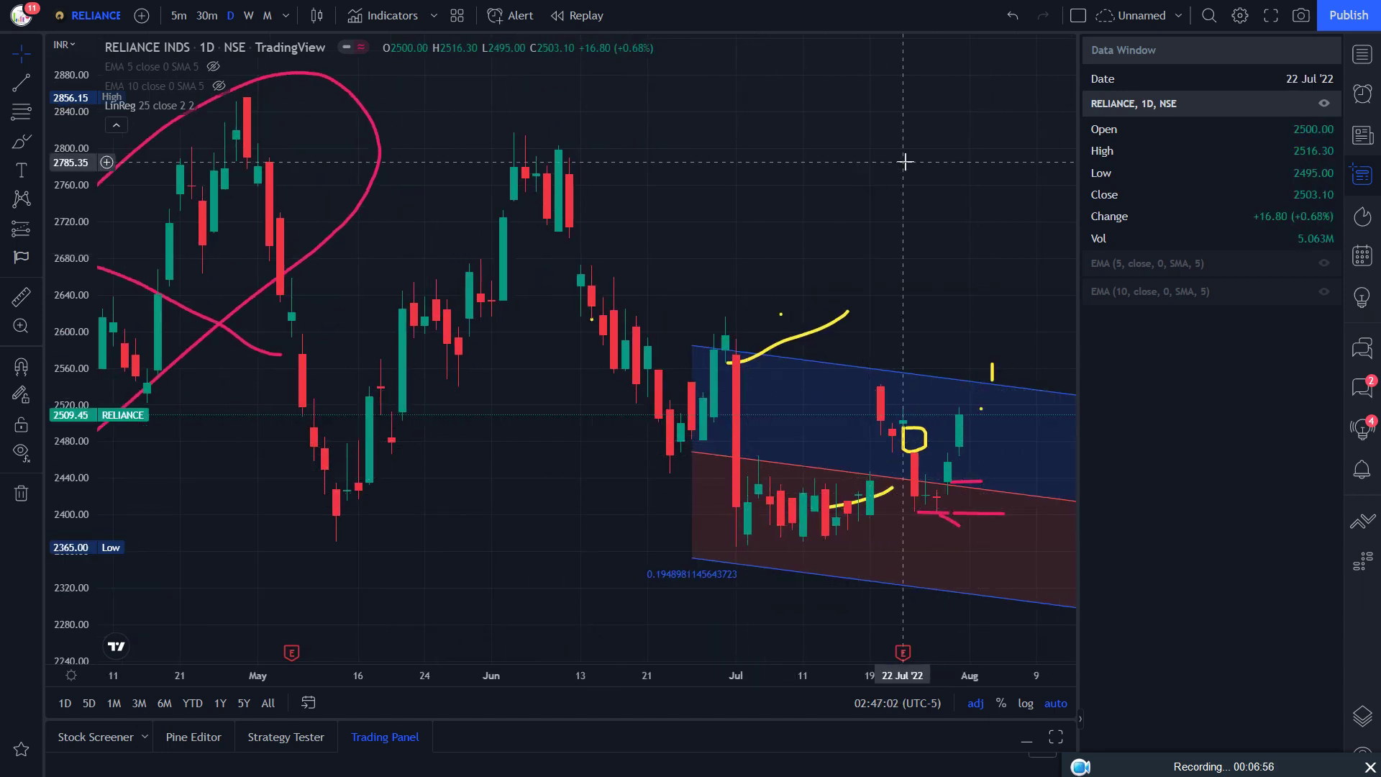
Switch to NIFTY 50, then load the NSE BIOCON daily chart
text(NIFTY)
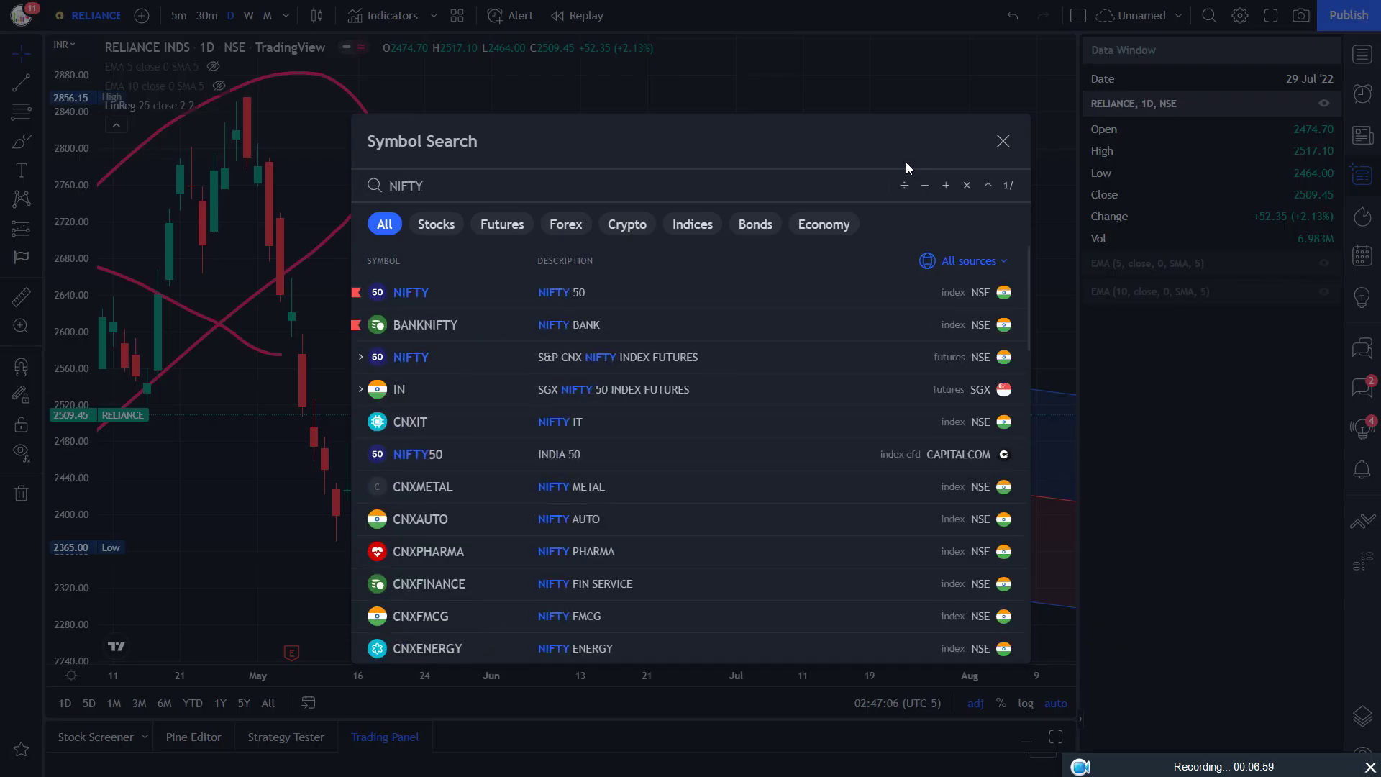
key(Return)
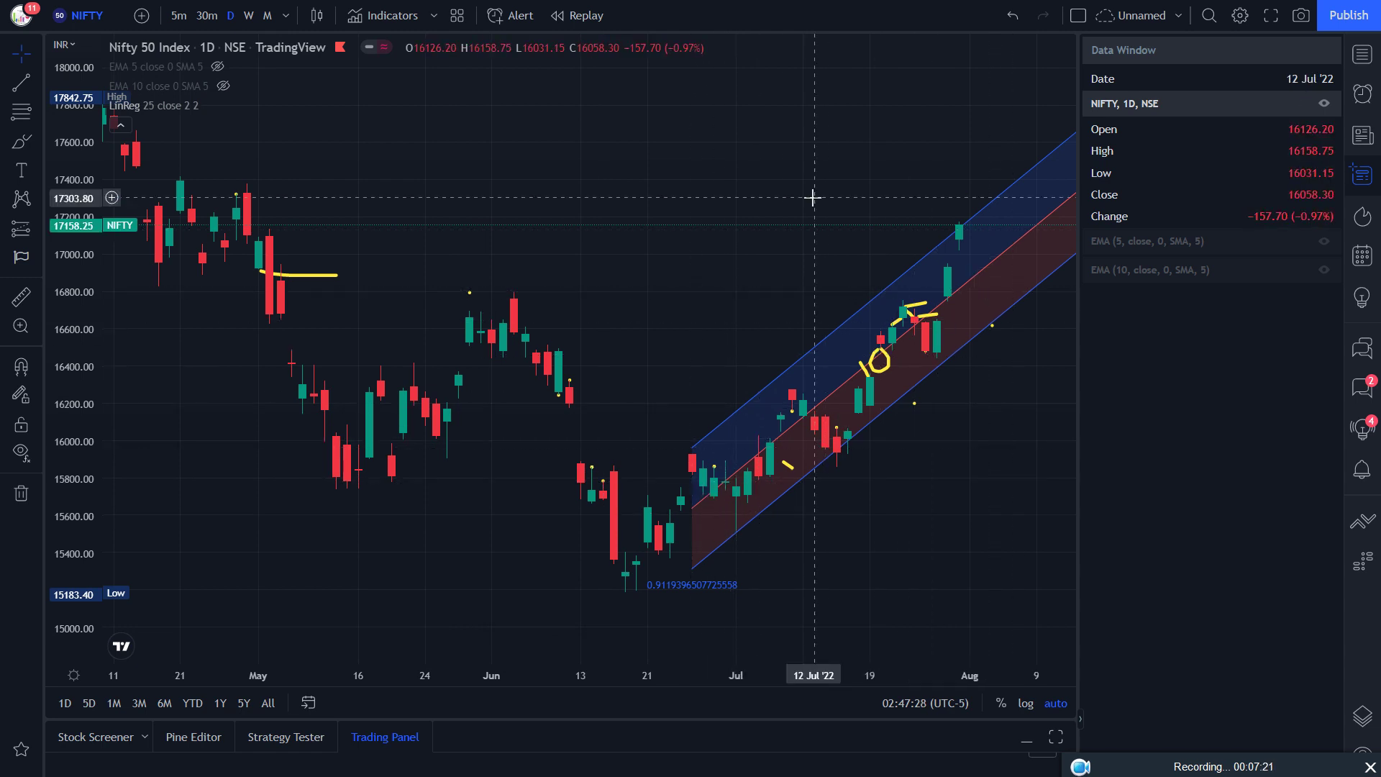
text(BIOCO)
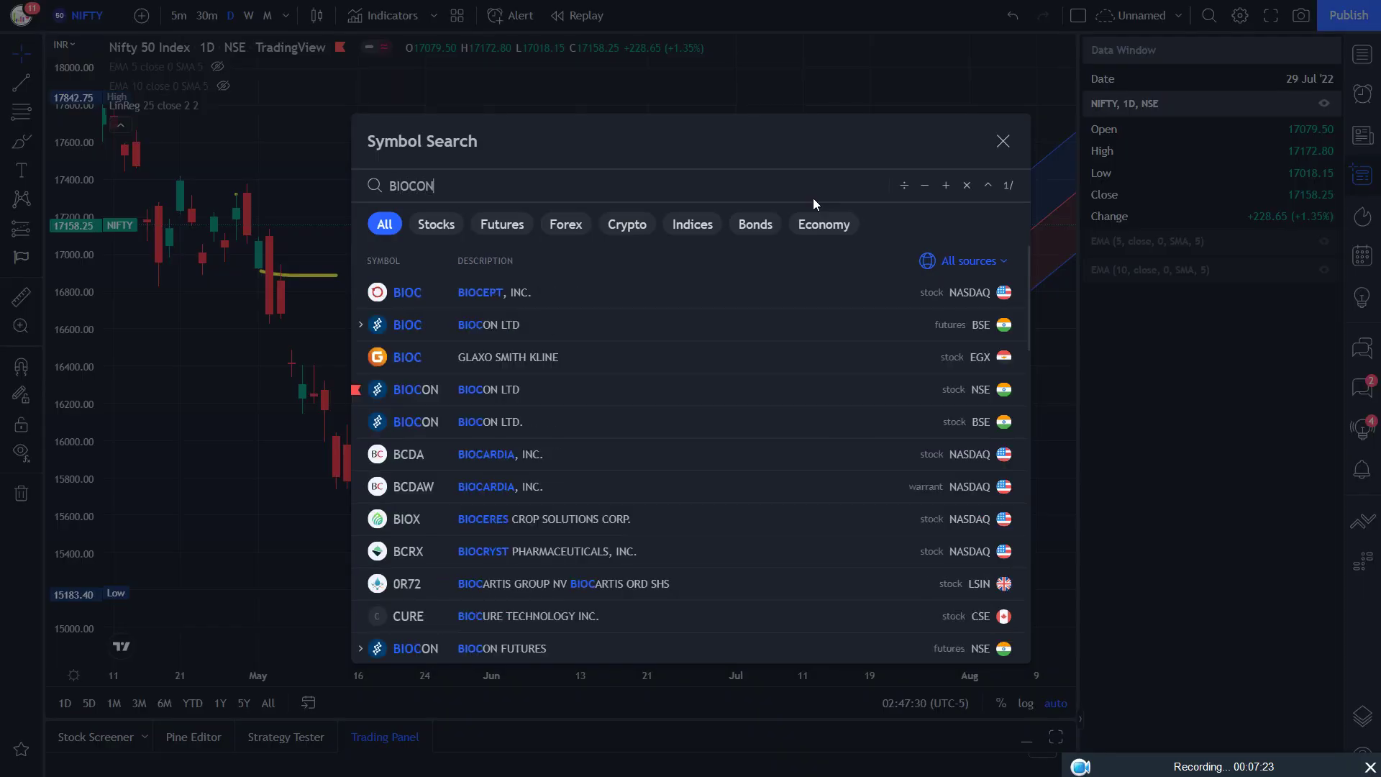
text(N)
key(Down)
key(Return)
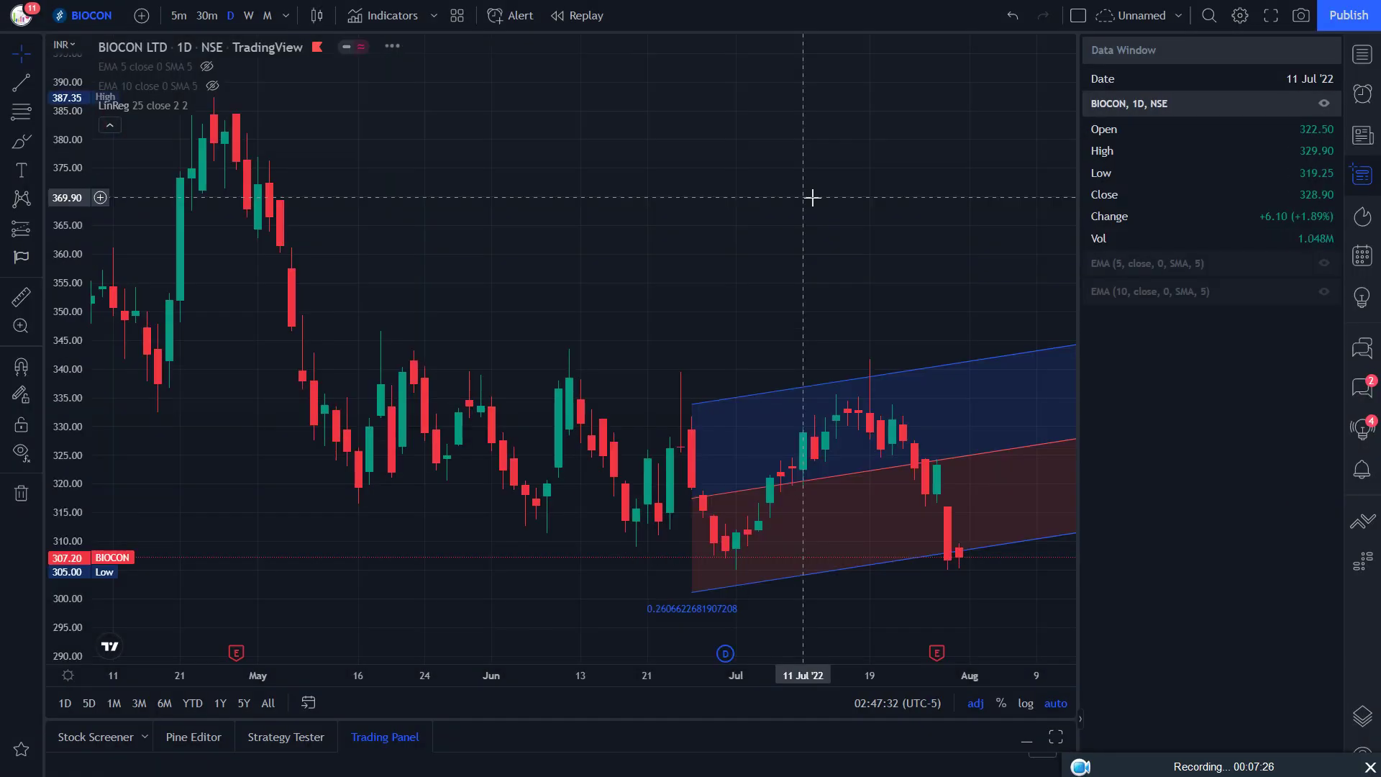